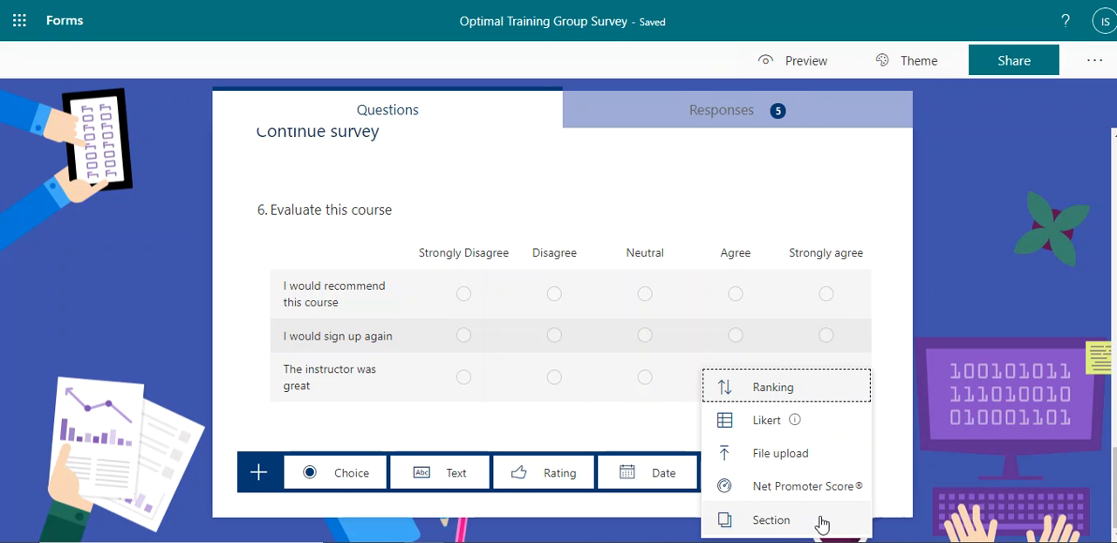
Step: Add a file upload question as question 7 and title it "Upload your last project"
left_click(780, 453)
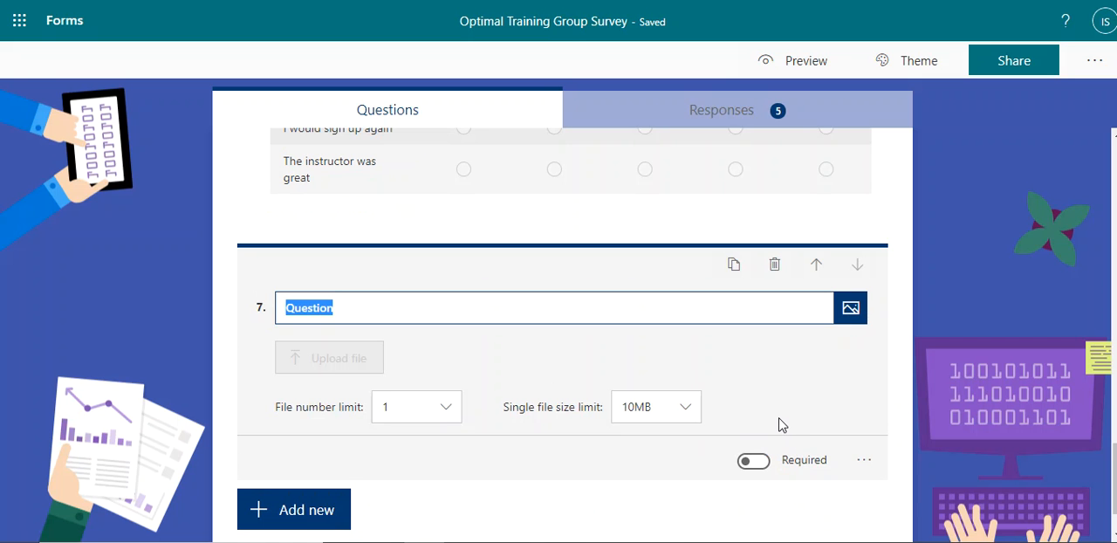
type("W")
key("BackSpace")
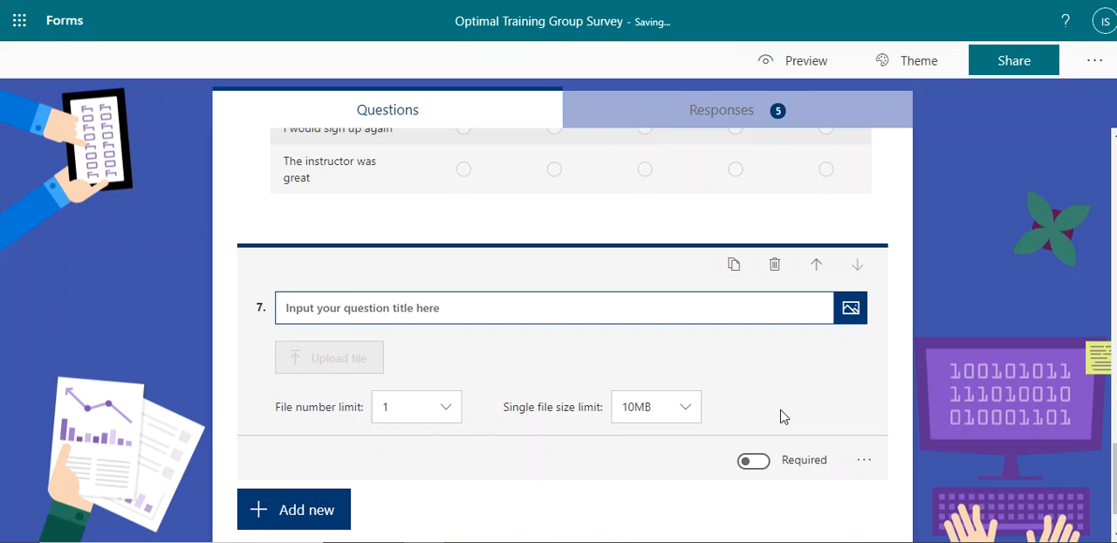
type("Upload your document")
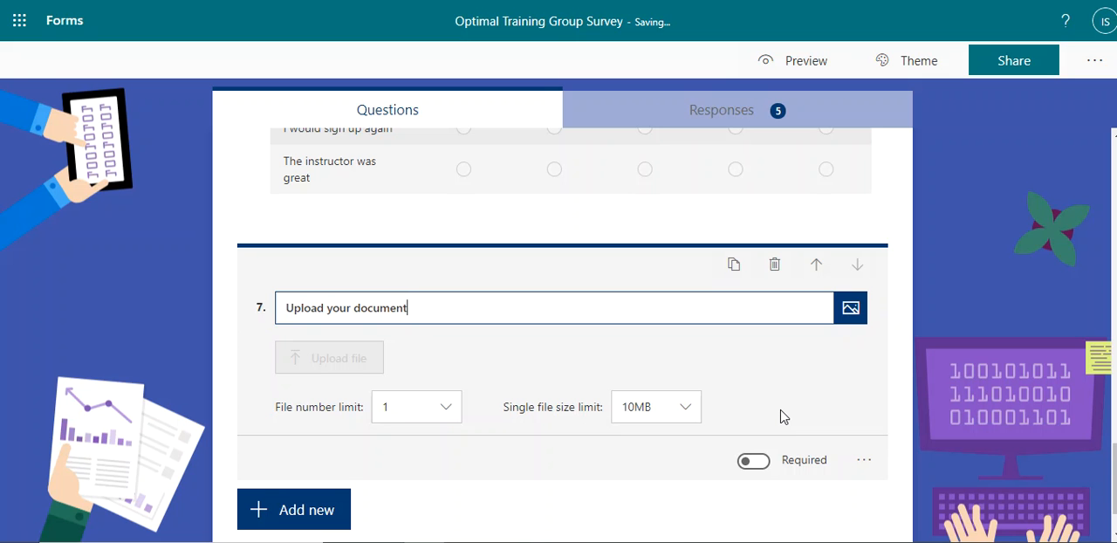
key("BackSpace")
key("BackSpace")
key("BackSpace")
key("BackSpace")
key("BackSpace")
left_click(598, 378)
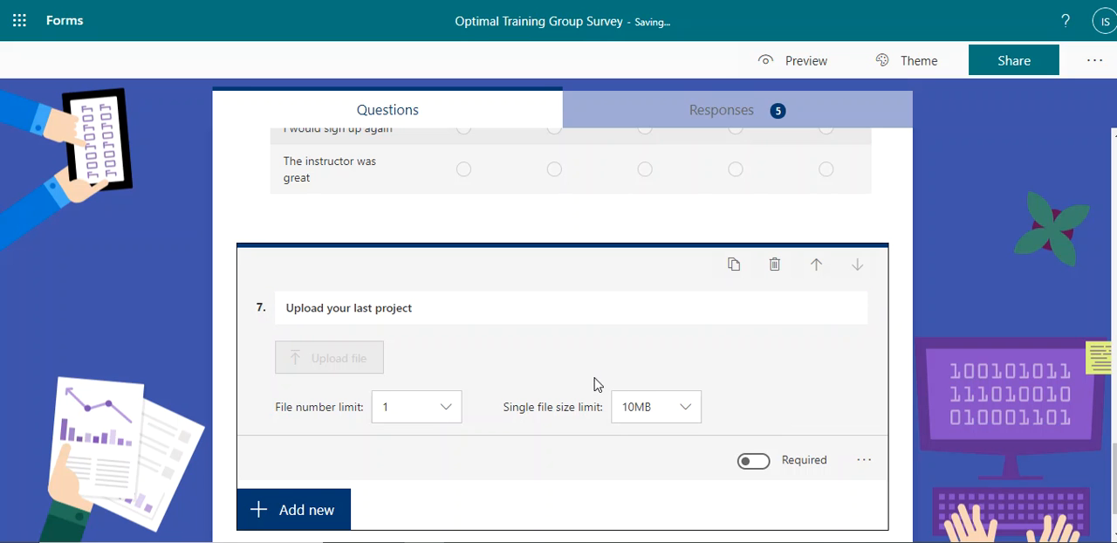
Step: Try a file number limit of 2 for question 7, restoring it to 1 and keeping the 10MB single file size limit
left_click(429, 414)
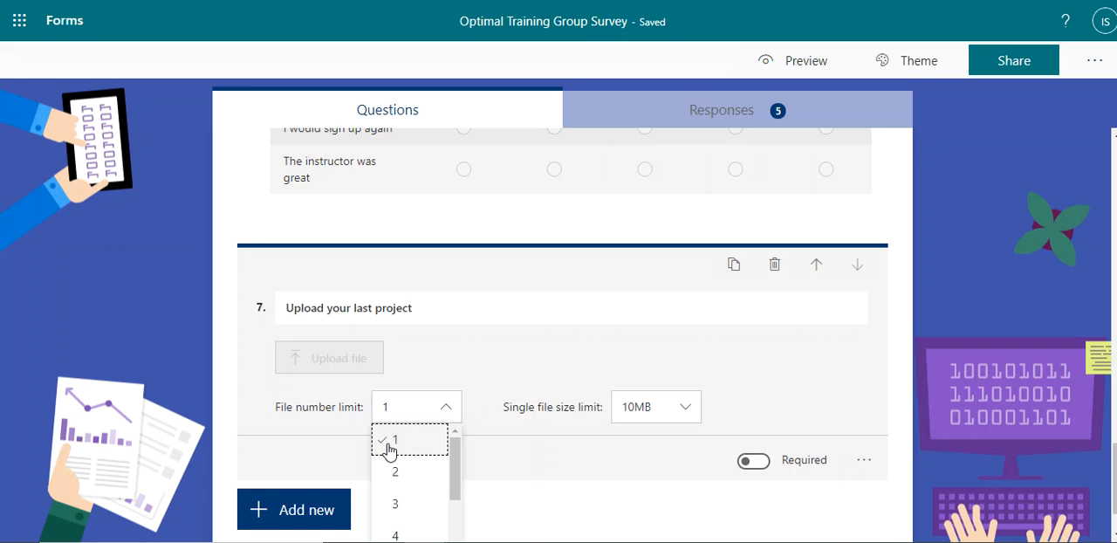
left_click(412, 469)
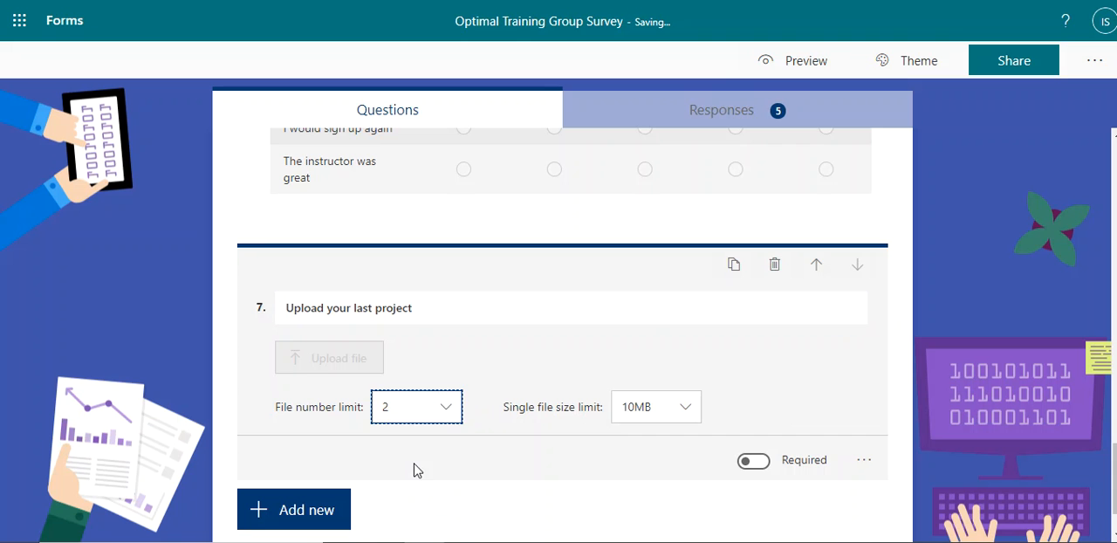
left_click(417, 413)
scroll(413, 492, "down", 4)
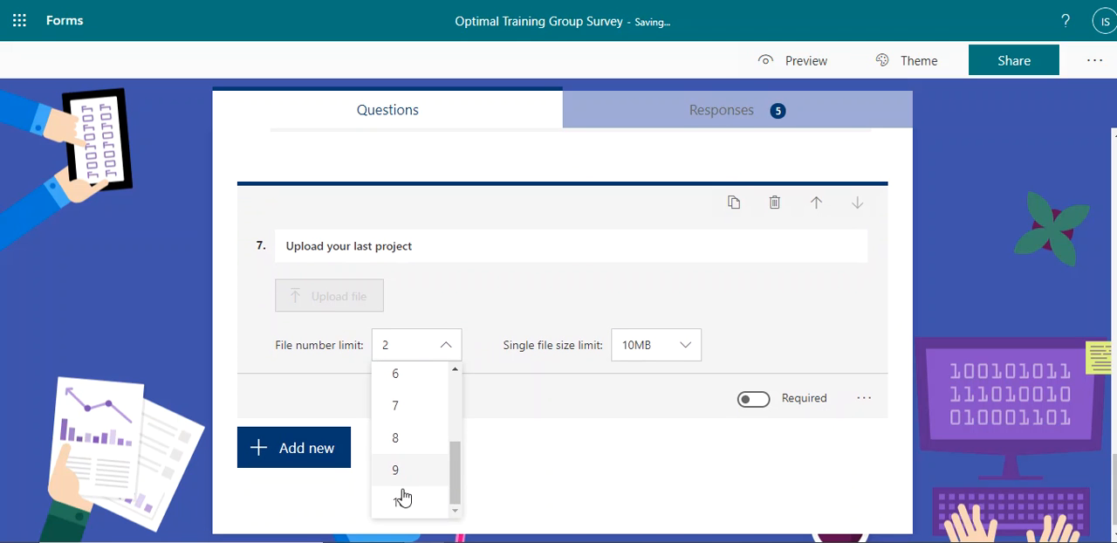
scroll(442, 439, "up", 3)
left_click(415, 381)
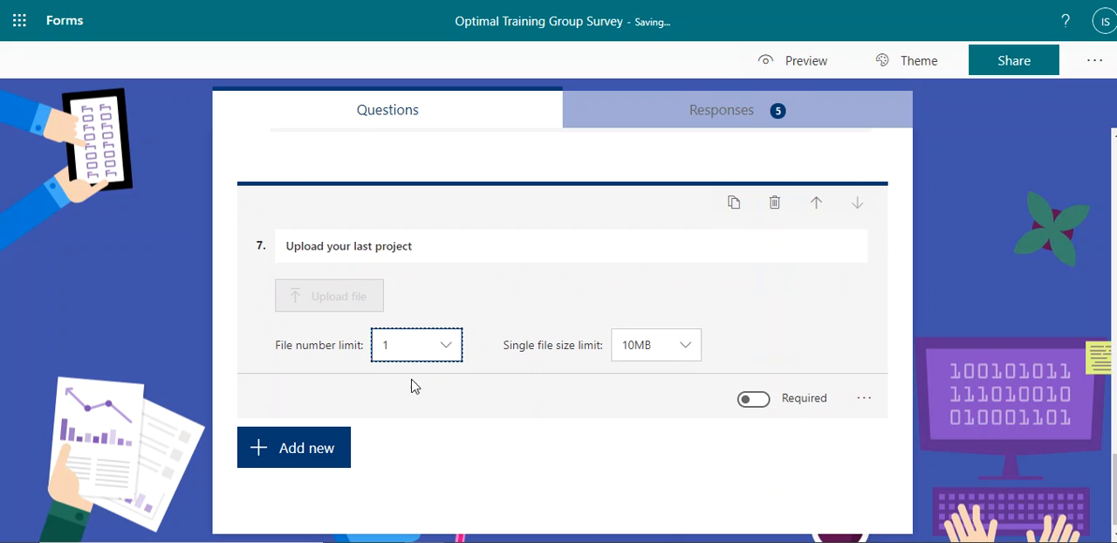
left_click(682, 353)
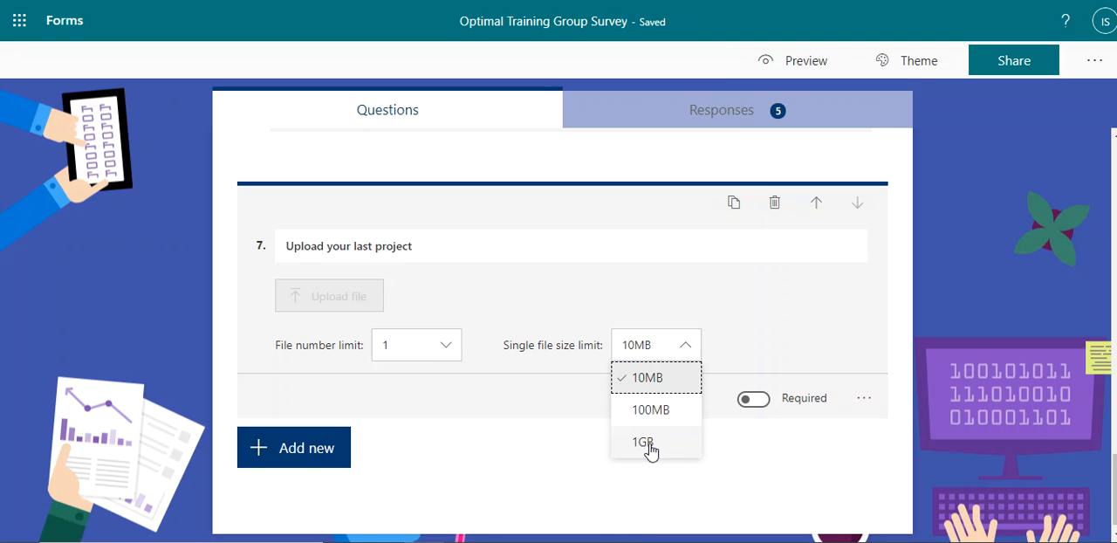
left_click(666, 380)
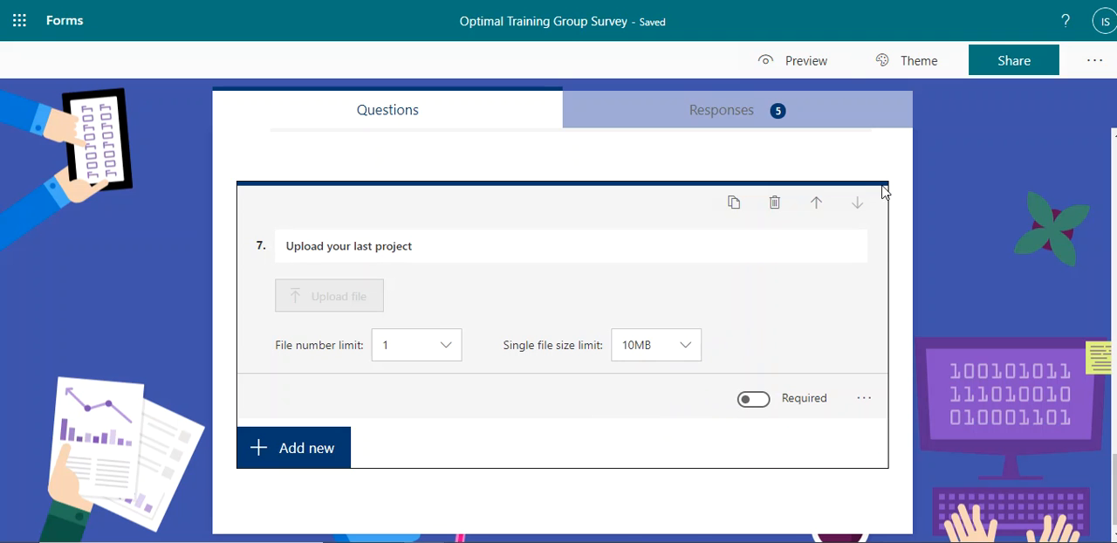
Step: Preview the survey, answer question 1 with "asfasdf" and rate the training five stars
left_click(807, 63)
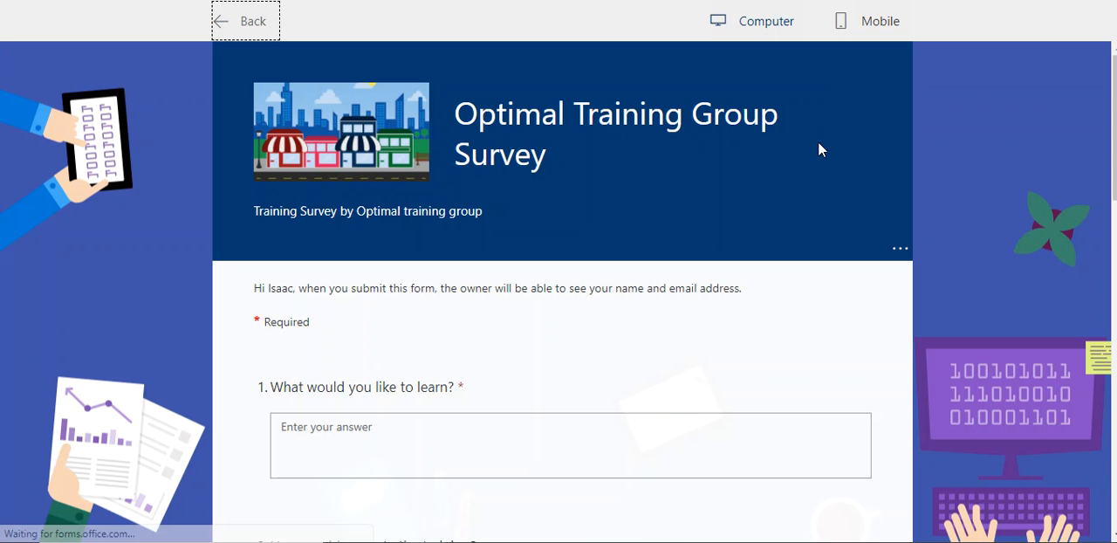
left_click(619, 431)
type("asfasdf")
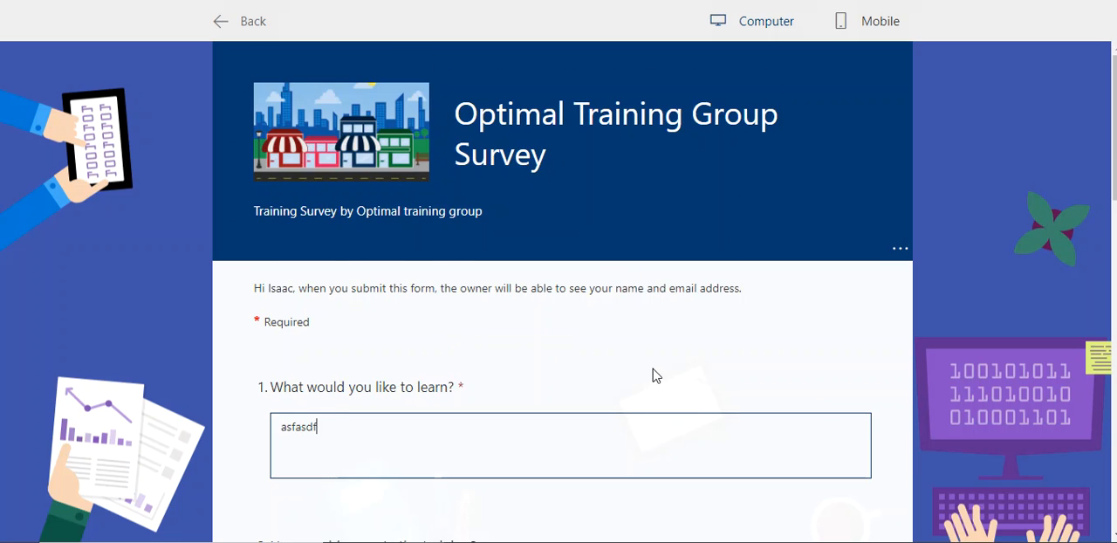
scroll(611, 349, "down", 6)
scroll(558, 305, "up", 4)
left_click(411, 434)
scroll(476, 349, "down", 4)
scroll(487, 311, "up", 2)
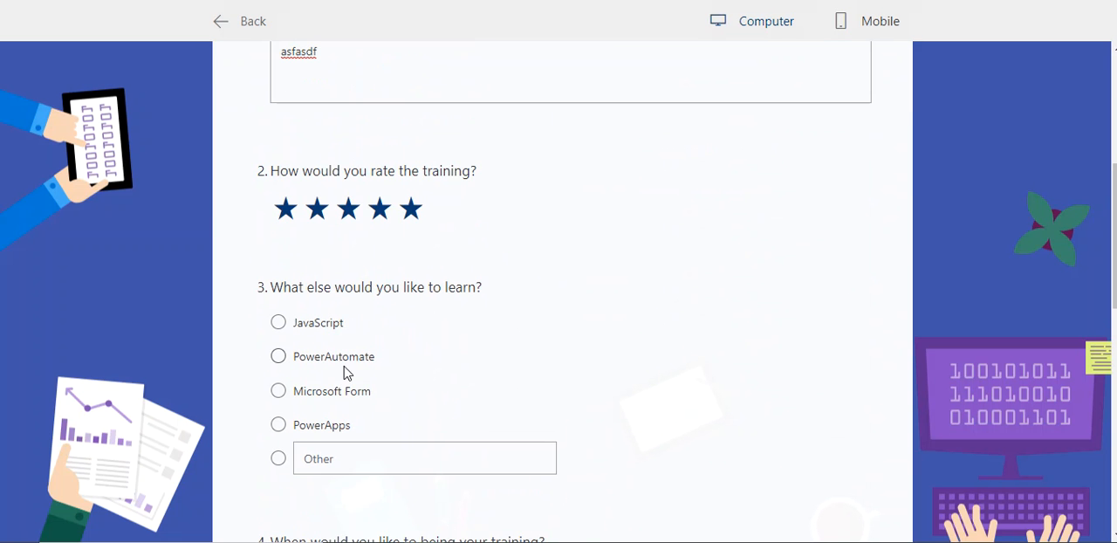
Step: Choose PowerAutomate as the further learning topic and set the training start date to 1/12/2021
left_click(279, 357)
scroll(401, 306, "down", 4)
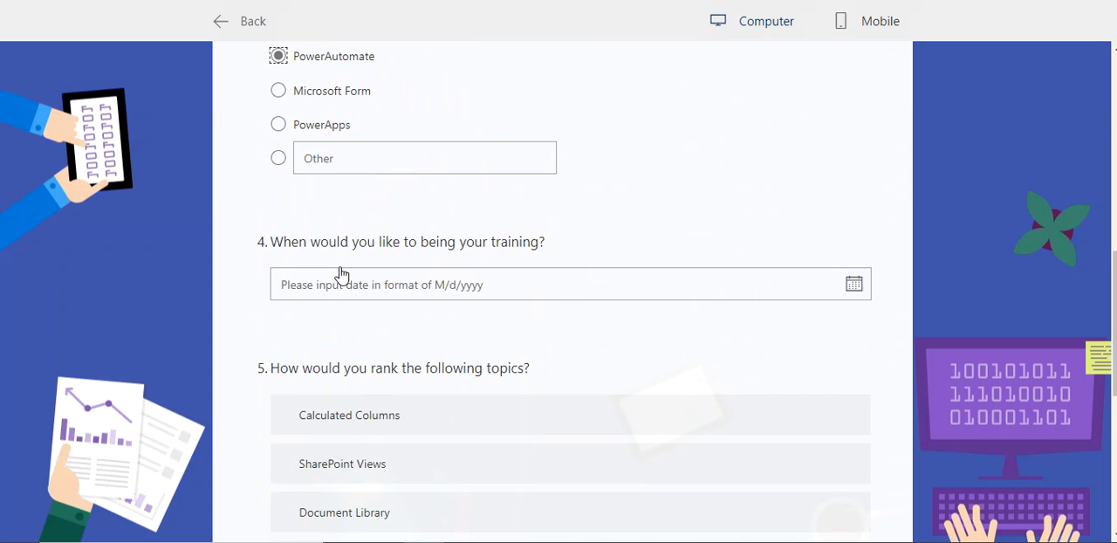
left_click(336, 288)
left_click(422, 432)
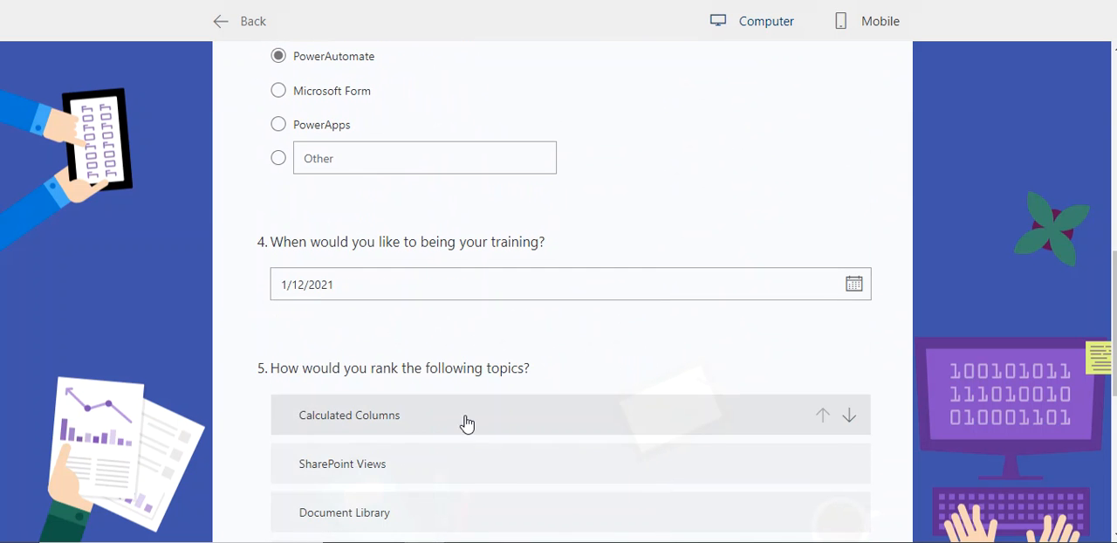
Step: Continue to the next survey section and rate all three course evaluation statements as Strongly agree
scroll(539, 350, "down", 1)
scroll(533, 341, "down", 2)
scroll(507, 369, "down", 3)
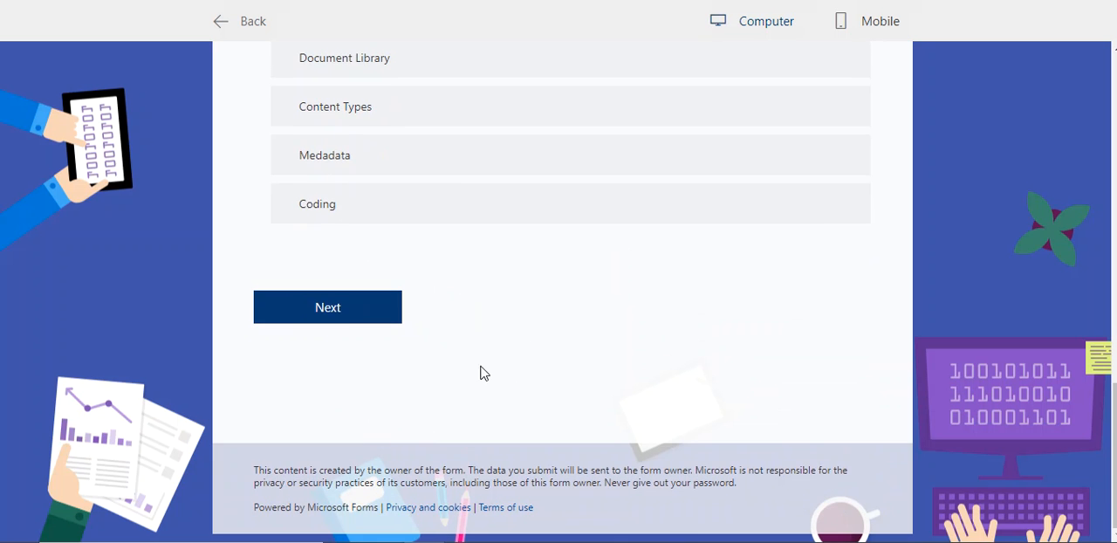
left_click(340, 323)
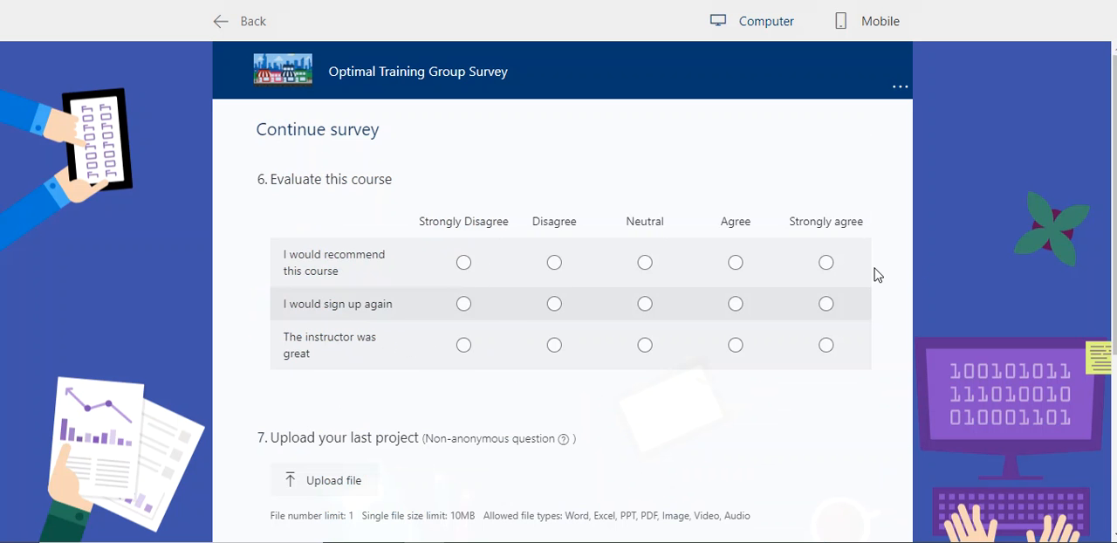
left_click(829, 264)
left_click(828, 305)
left_click(825, 345)
Step: Upload the incorporated.png picture as the answer to question 7 and submit the survey response
scroll(767, 358, "down", 3)
left_click(330, 258)
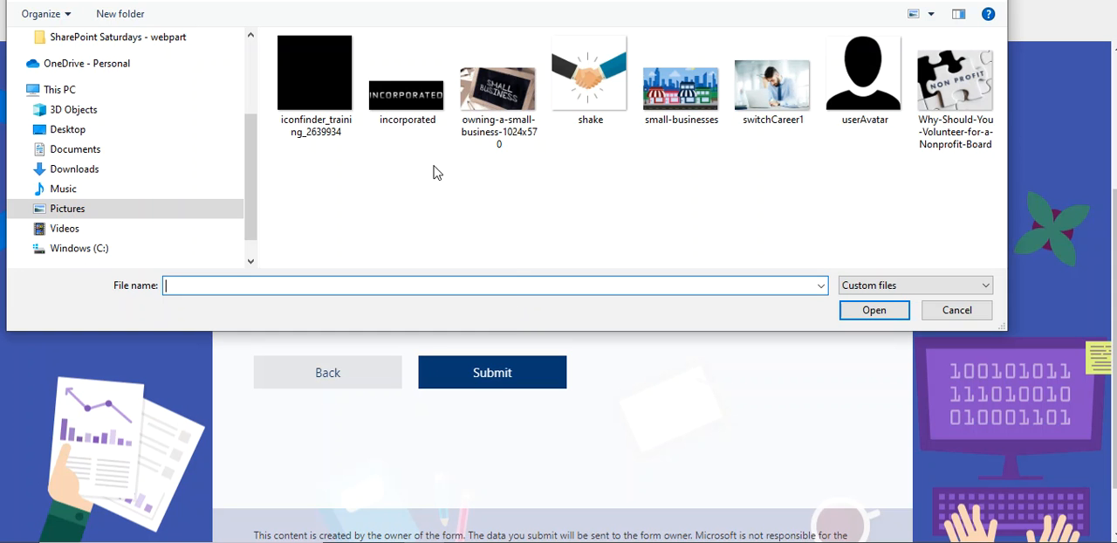
left_click(407, 100)
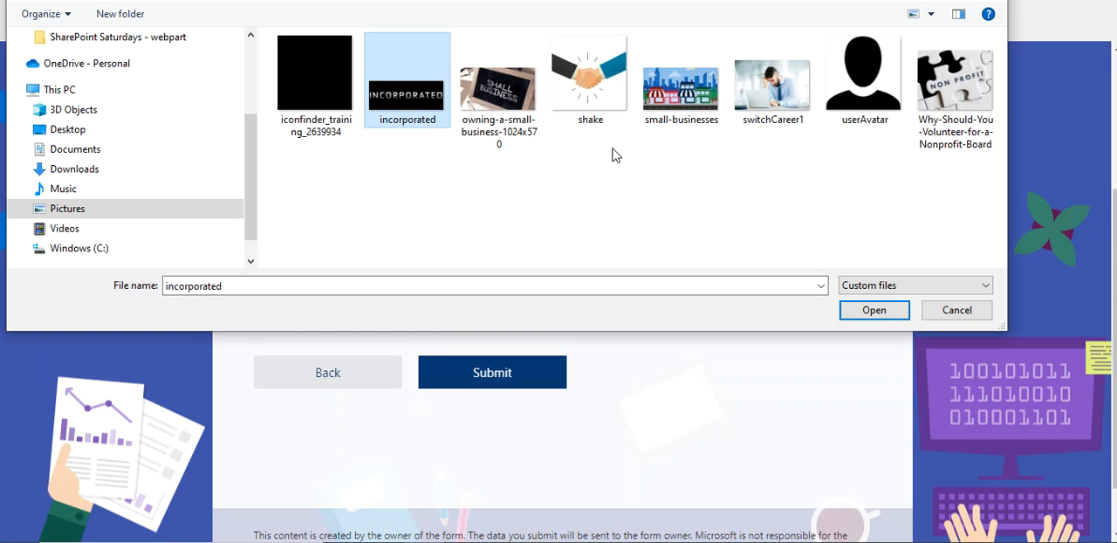
left_click(875, 312)
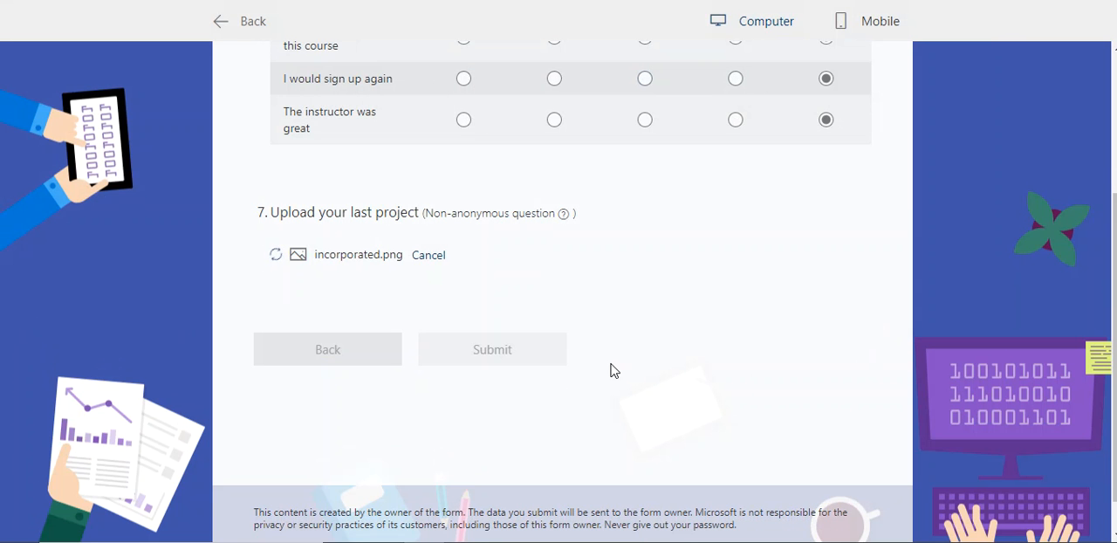
scroll(414, 302, "down", 1)
left_click(498, 314)
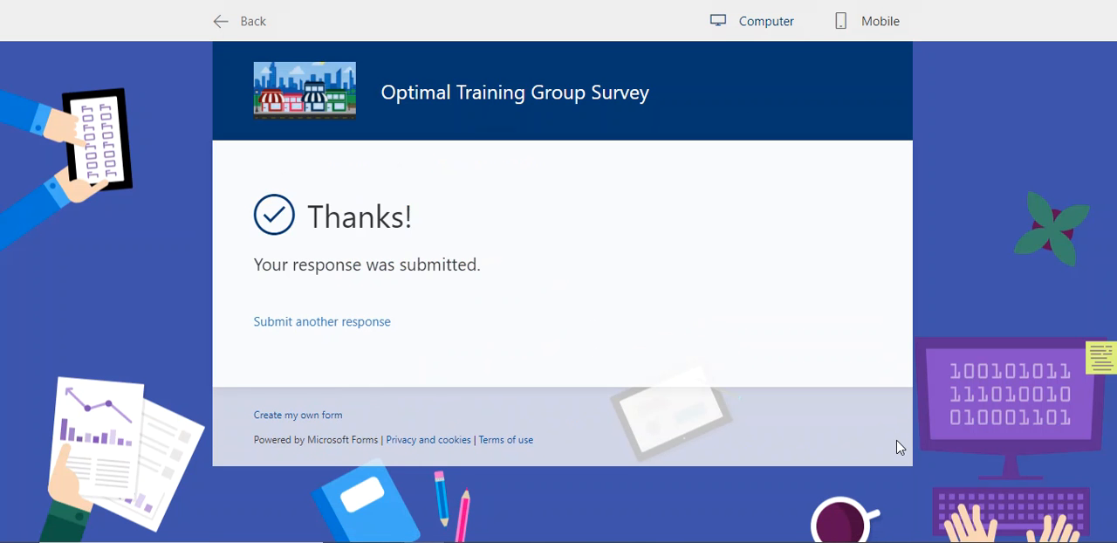
Step: Return to editing the form and add a Net Promoter Score question after question 7
left_click(219, 22)
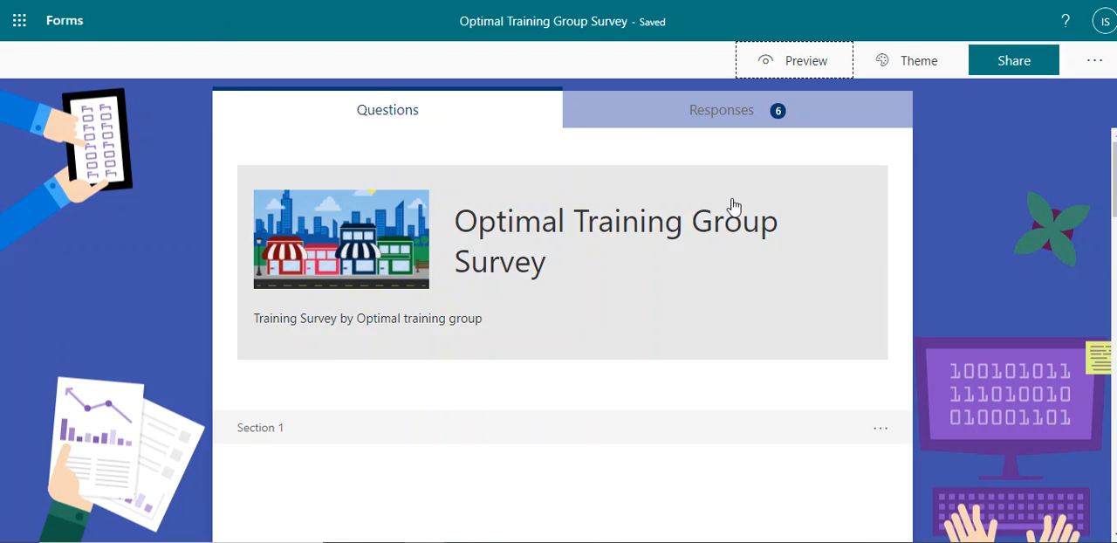
scroll(731, 207, "down", 10)
scroll(910, 444, "down", 7)
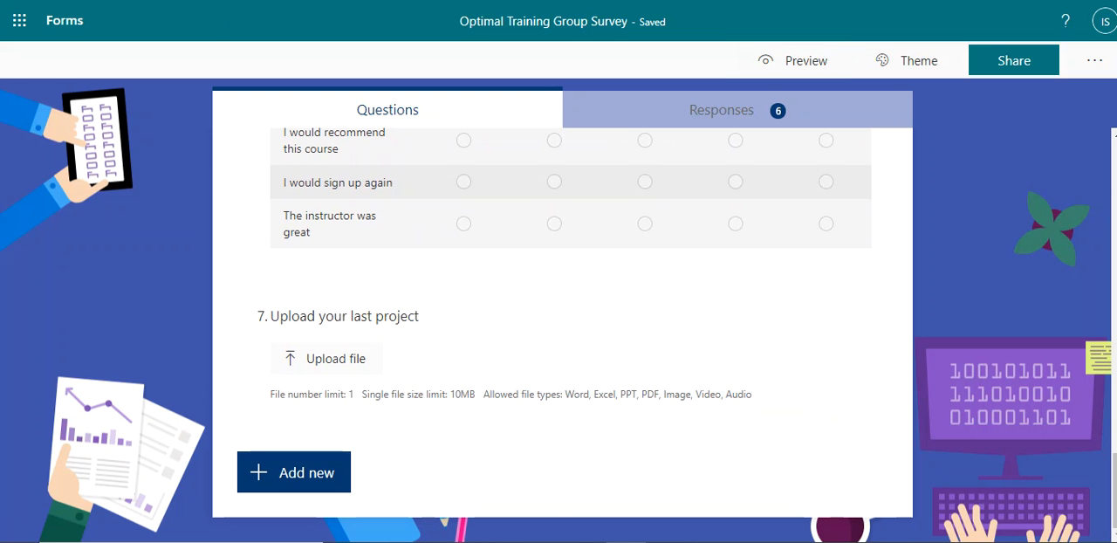
left_click(273, 473)
left_click(716, 473)
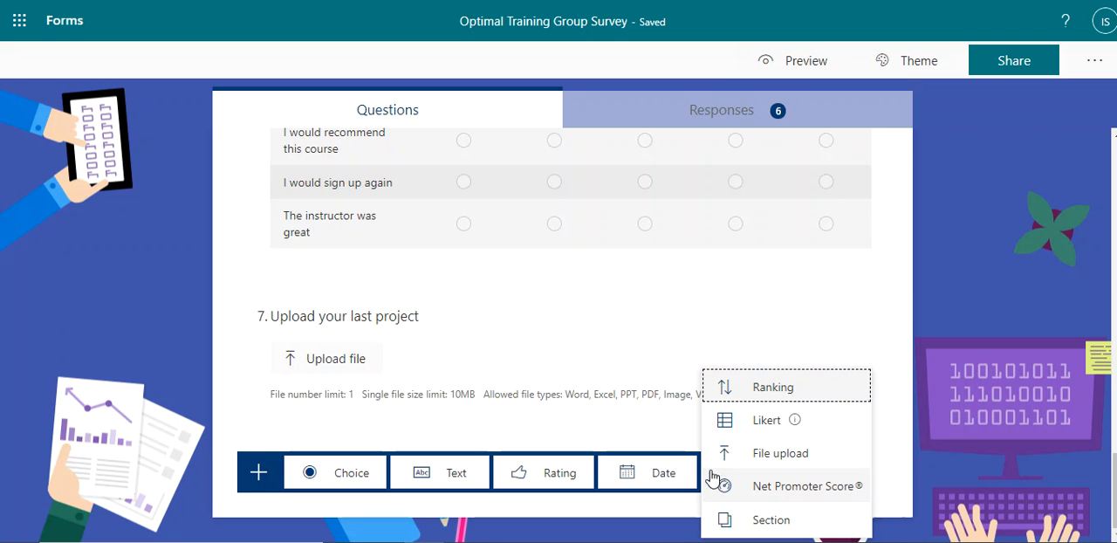
left_click(807, 494)
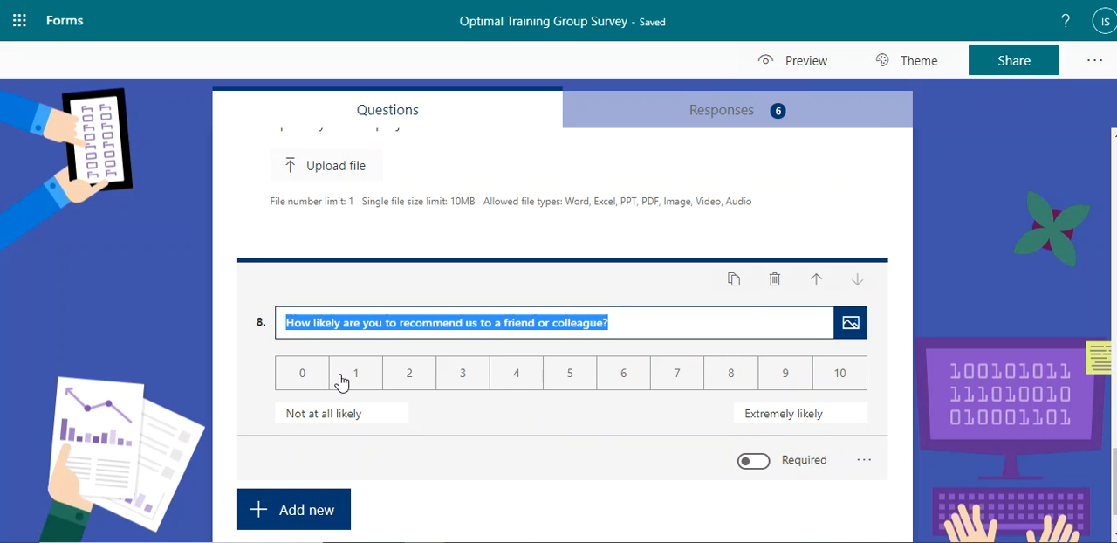
Step: Replace "us" in question 8 with "Optimal Training Group" and make the question required
left_click(657, 325)
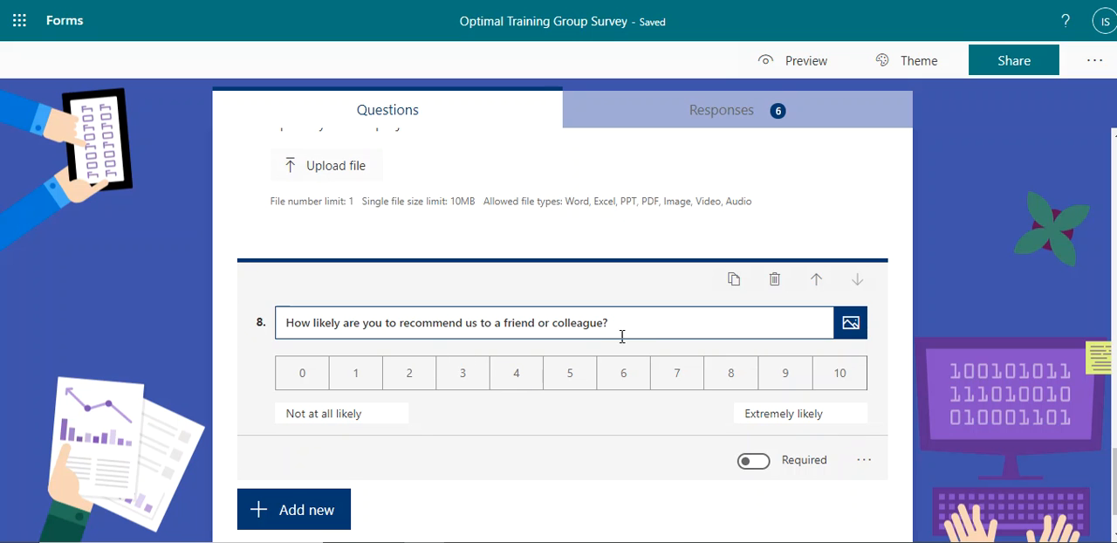
left_click_drag(588, 334, 480, 338)
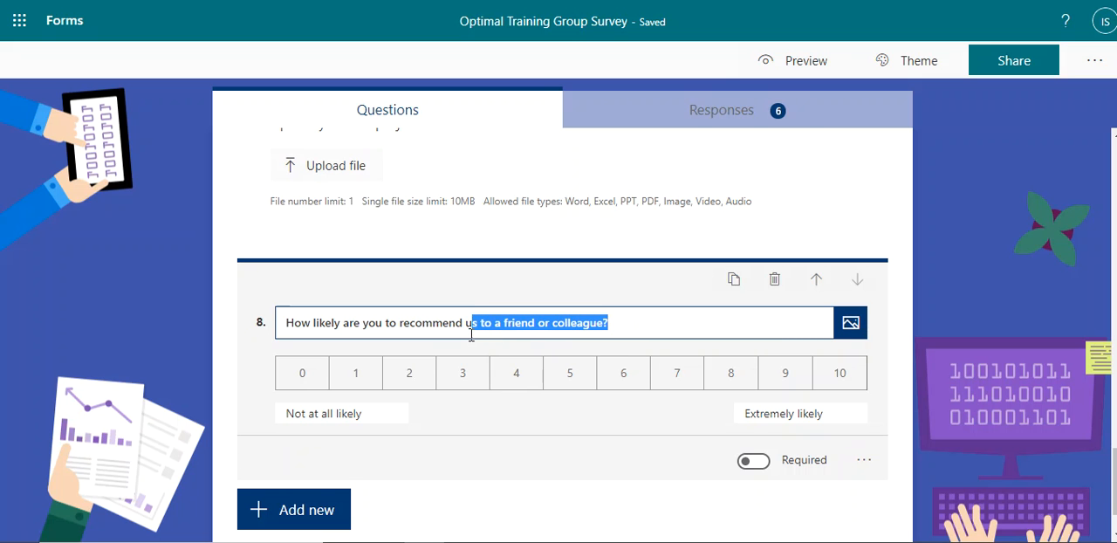
double_click(472, 323)
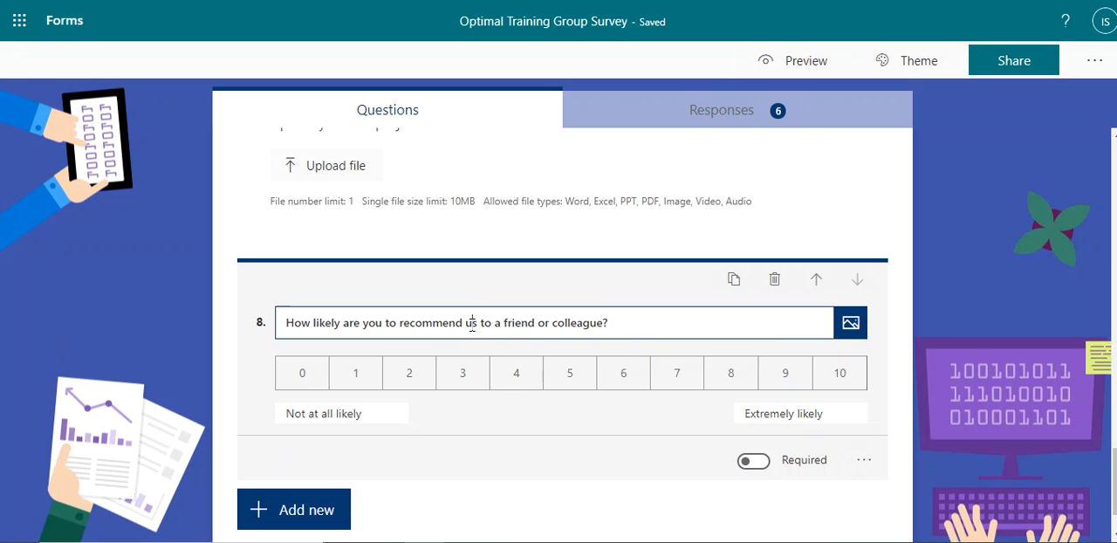
type("Opima")
key("BackSpace")
key("BackSpace")
key("BackSpace")
type("timal Training Group")
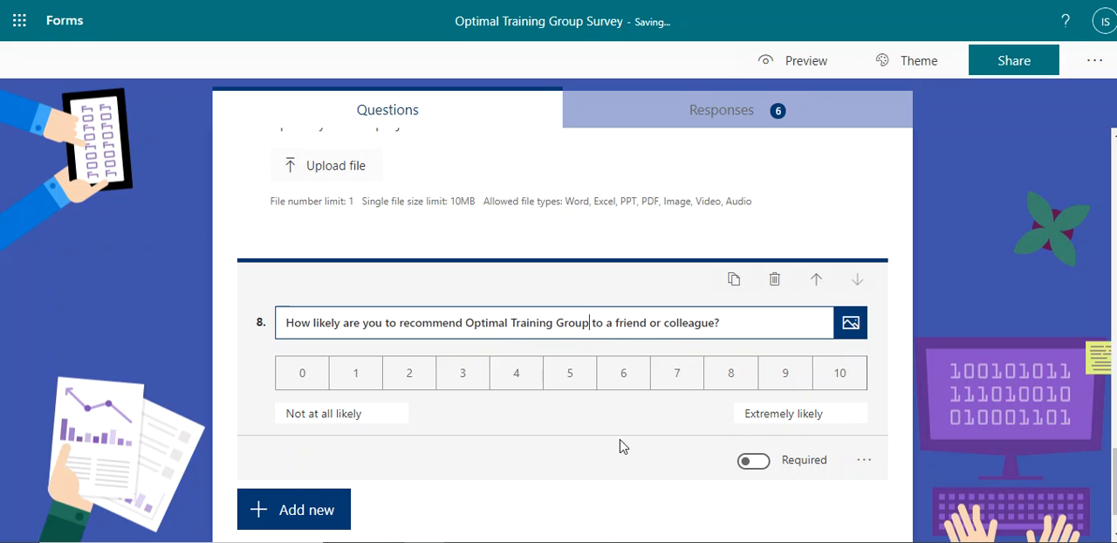
left_click(753, 462)
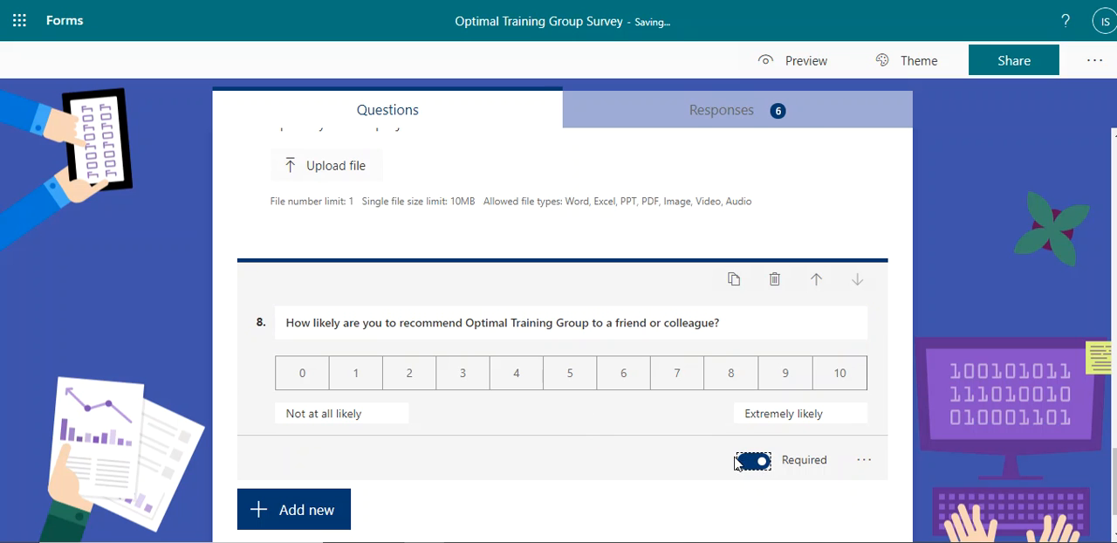
Step: Preview the survey again and answer question 1 with "Everything"
scroll(766, 304, "up", 7)
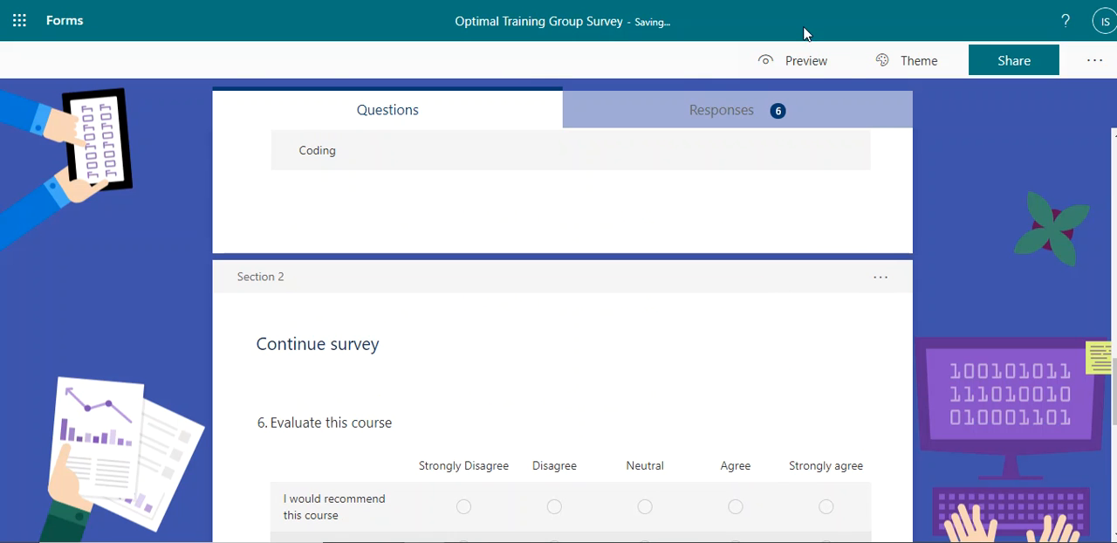
left_click(801, 60)
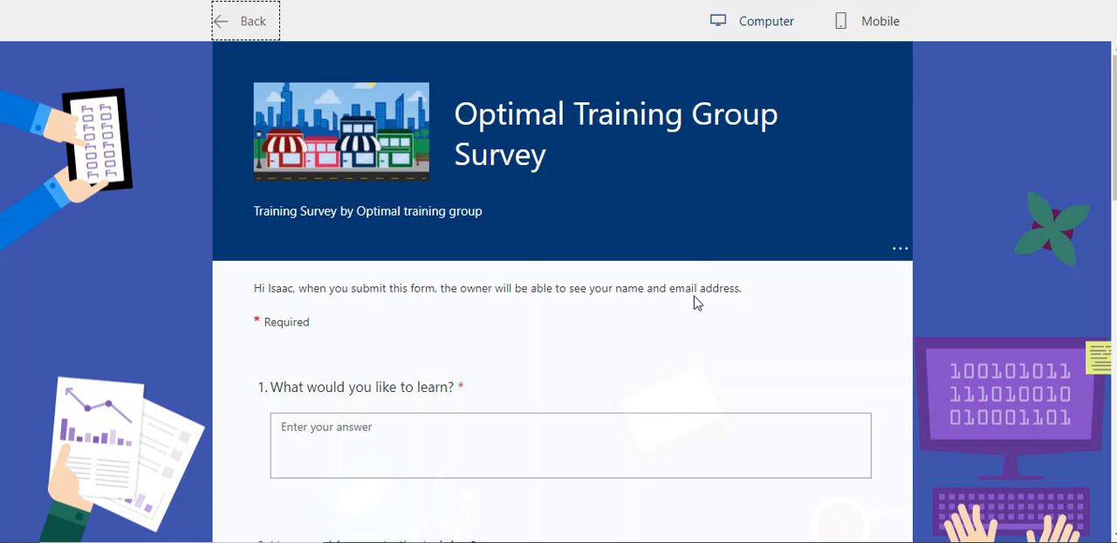
scroll(688, 326, "down", 1)
left_click(585, 370)
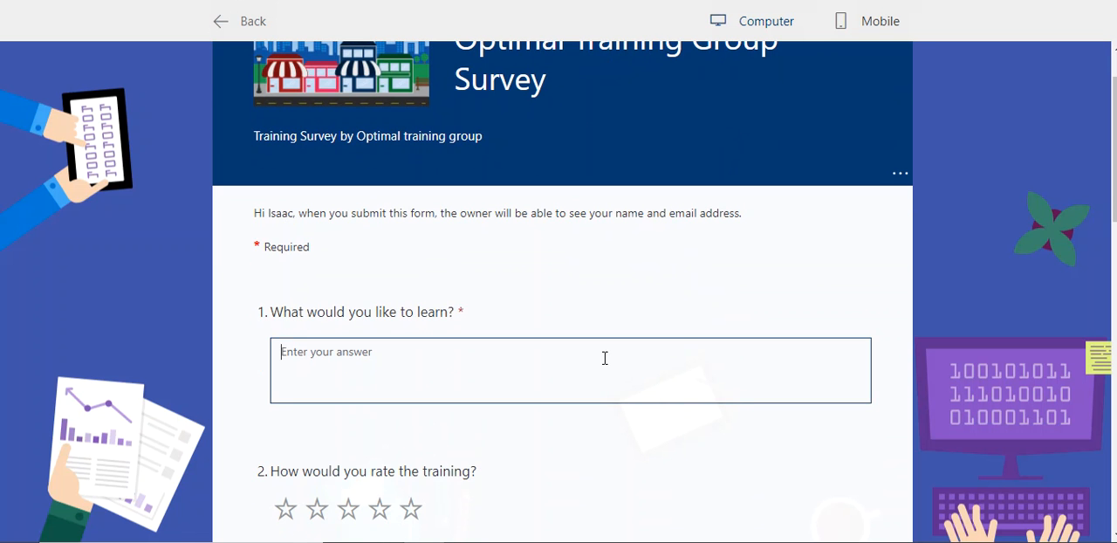
type("Everything")
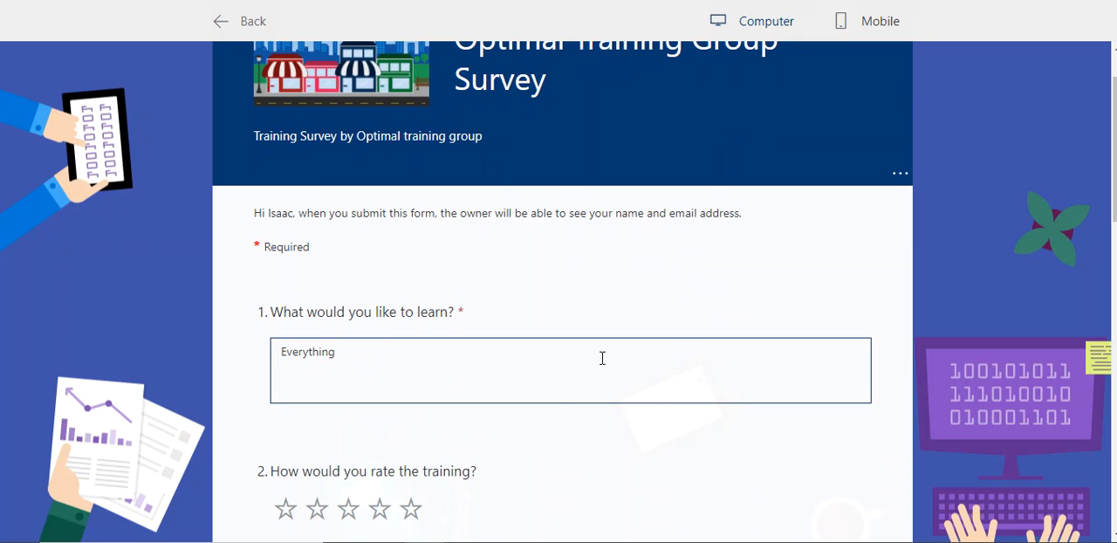
Step: Rate the training five stars and choose Microsoft Form as the further learning topic
scroll(542, 407, "down", 3)
left_click(411, 283)
scroll(402, 367, "down", 3)
left_click(281, 245)
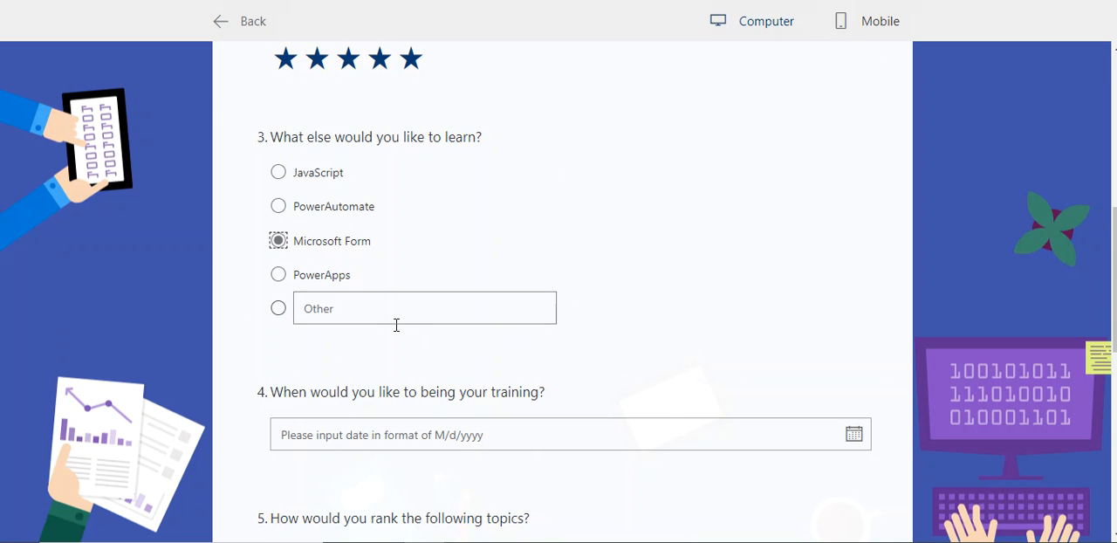
Step: Set the training start date in question 4 to 1/21/2021 and move Document Library down one place in the topic ranking
scroll(428, 375, "down", 2)
left_click(436, 295)
left_click(531, 452)
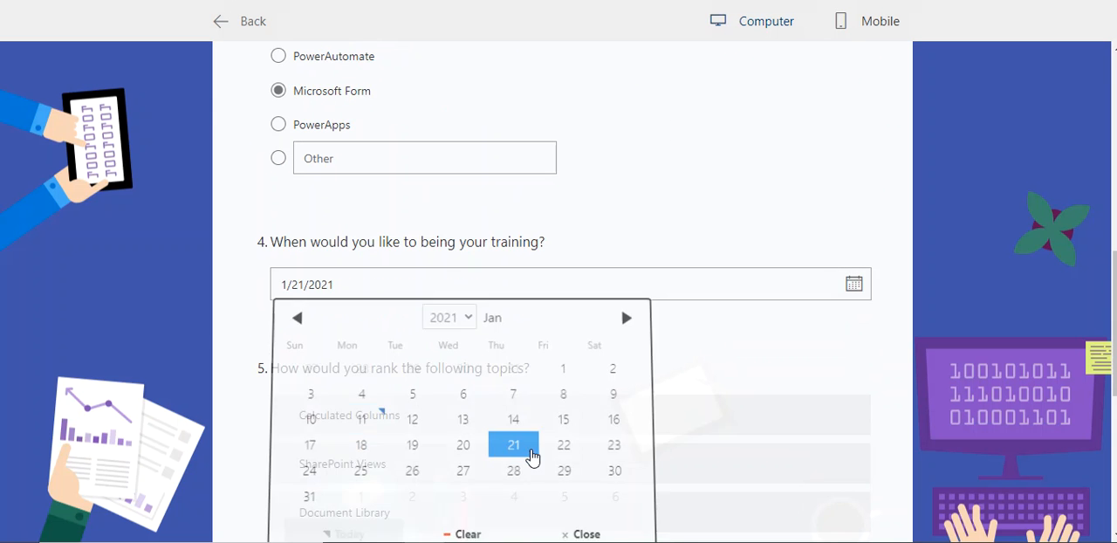
scroll(611, 440, "down", 3)
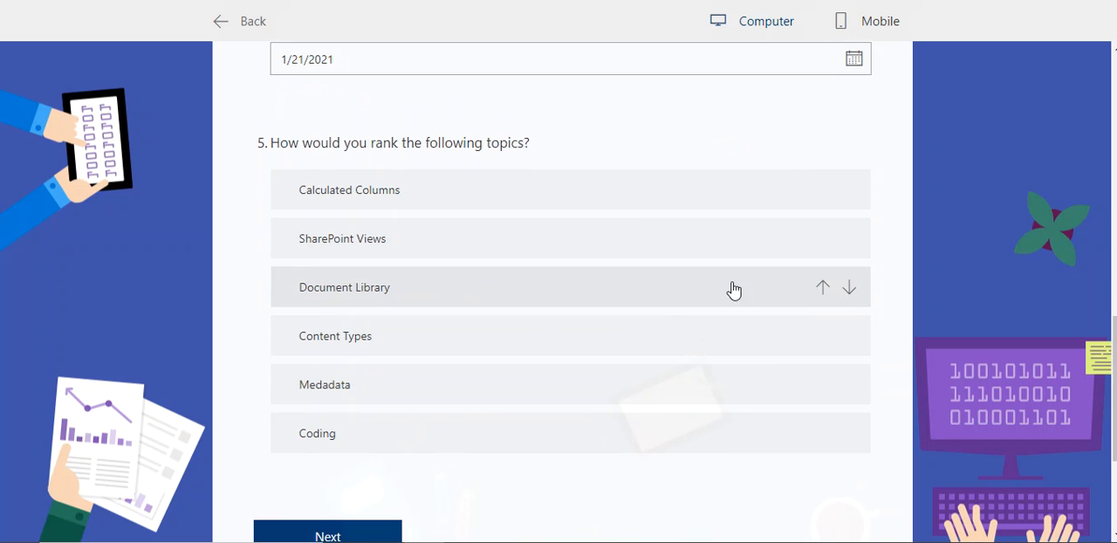
left_click(849, 289)
scroll(746, 403, "down", 3)
Step: Continue to the second section of the survey and answer "Strongly agree" for all three course evaluation statements
left_click(421, 310)
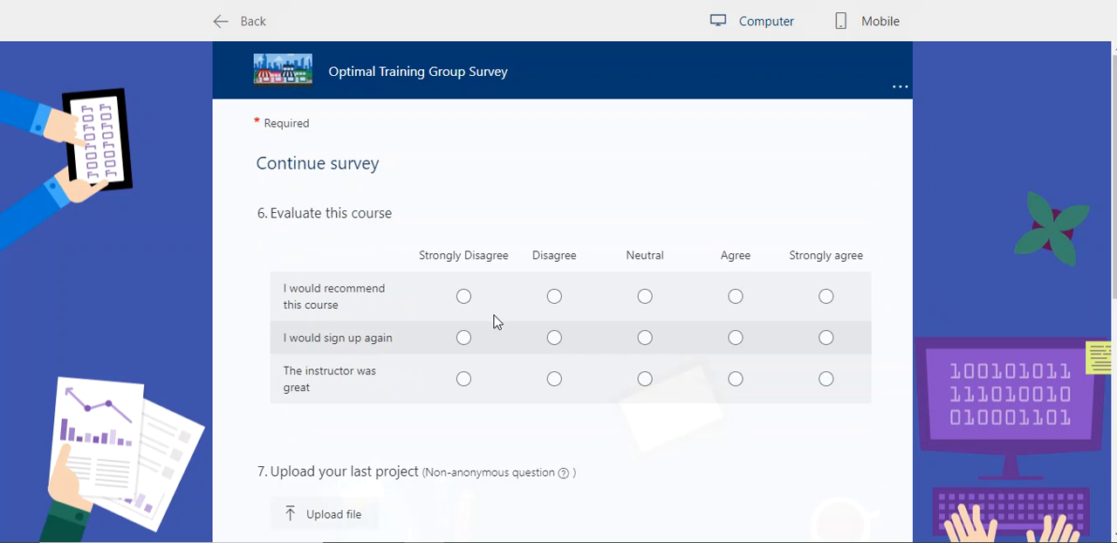
left_click(826, 296)
left_click(826, 337)
left_click(825, 378)
Step: Upload the small-businesses image for question 7 and submit the response with a recommendation score of 10
scroll(753, 424, "down", 3)
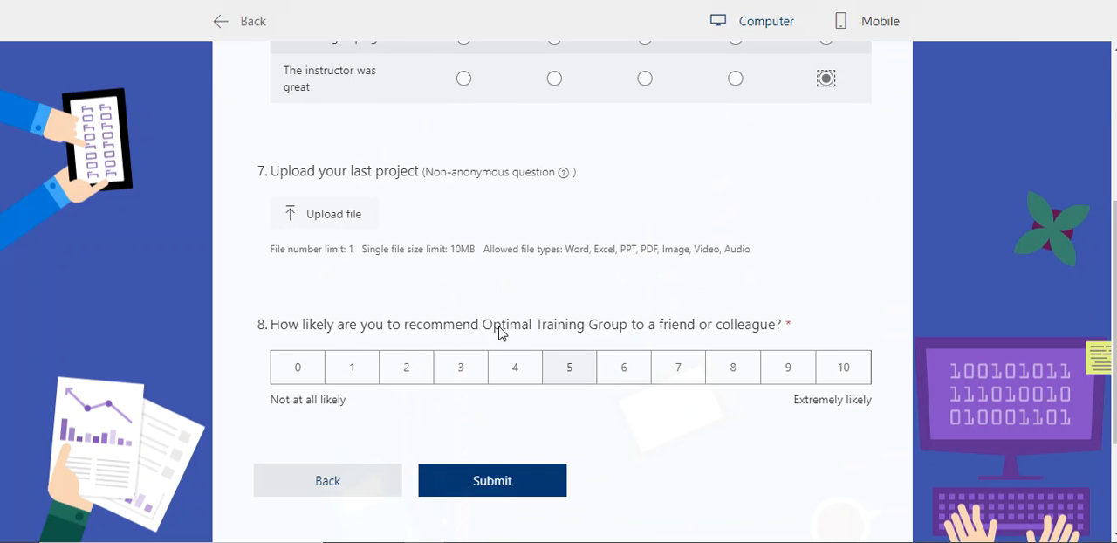
left_click(349, 224)
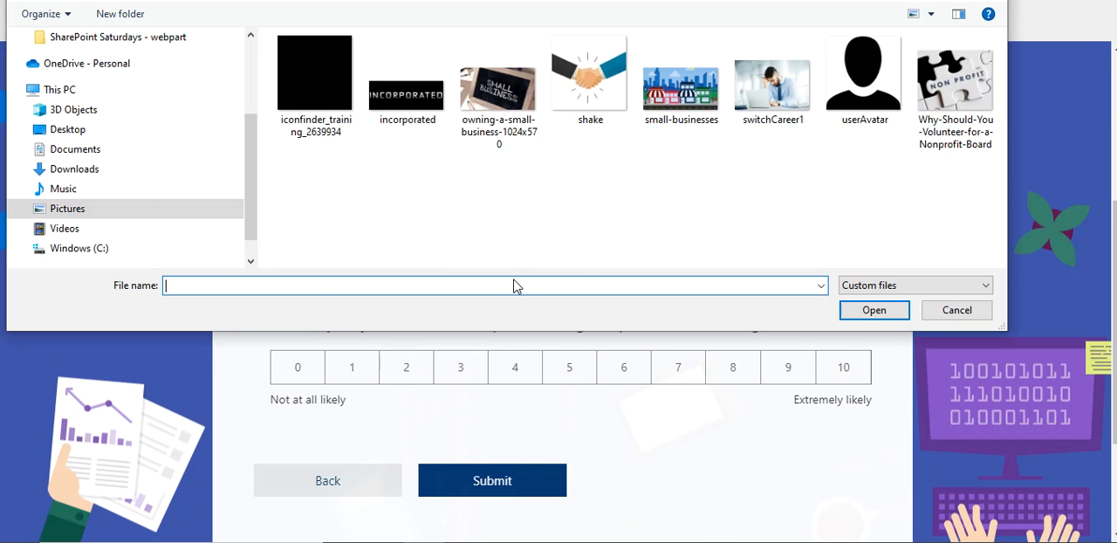
left_click(709, 87)
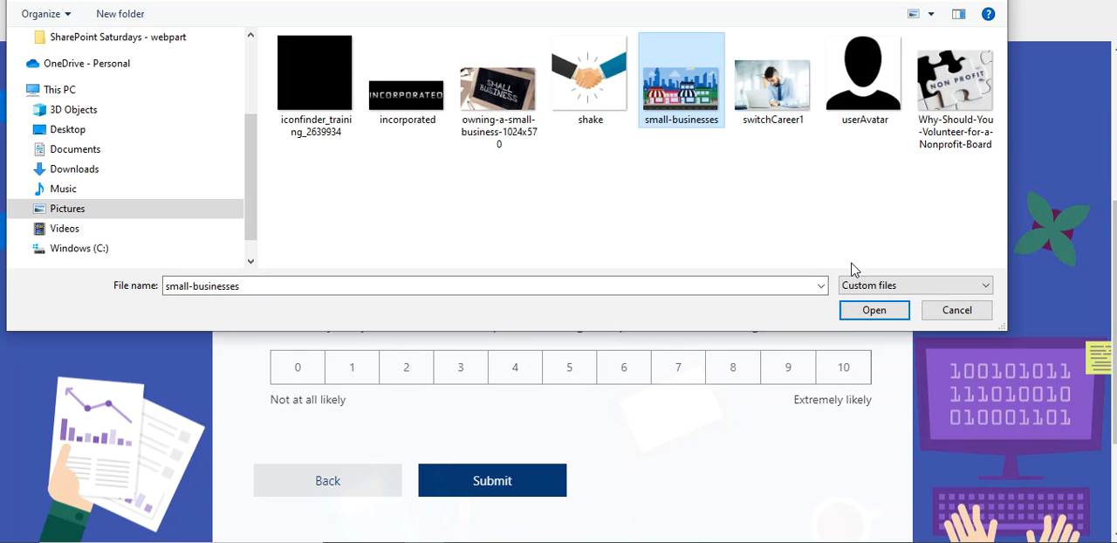
left_click(874, 310)
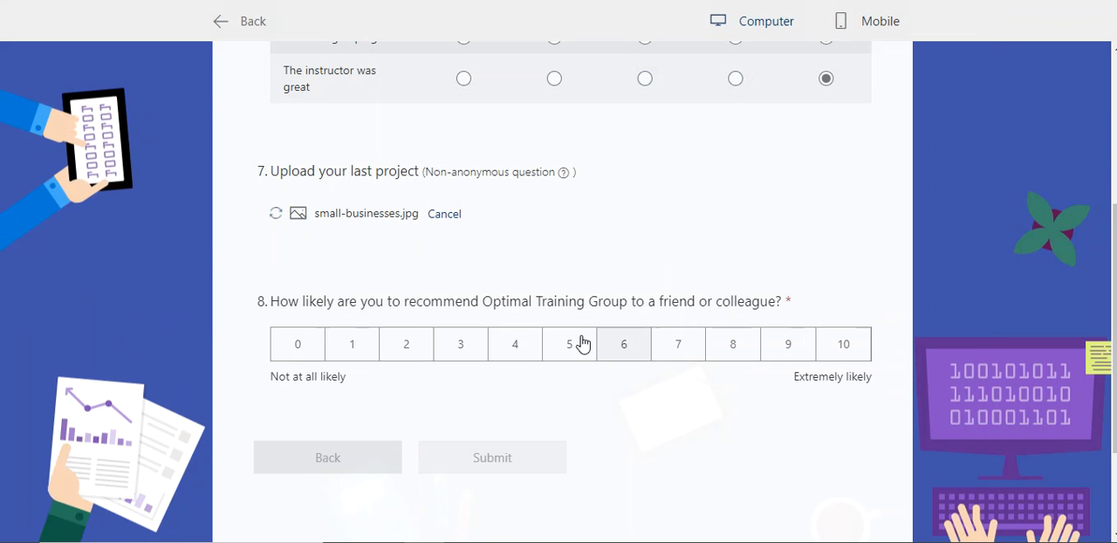
left_click(850, 354)
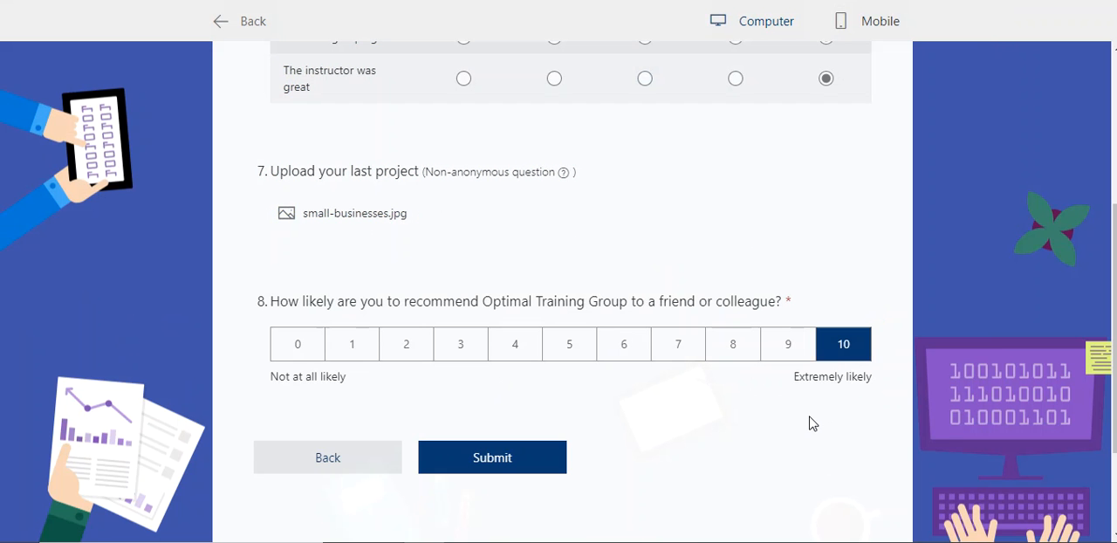
left_click(529, 461)
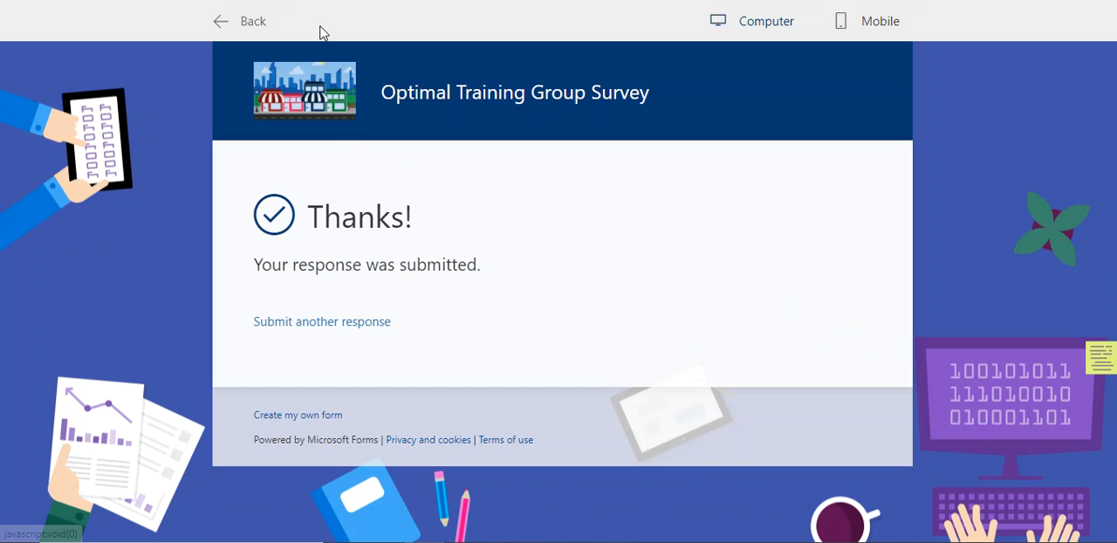
Step: Return to editing the form and look through its questions down to the Net Promoter Score question
left_click(247, 24)
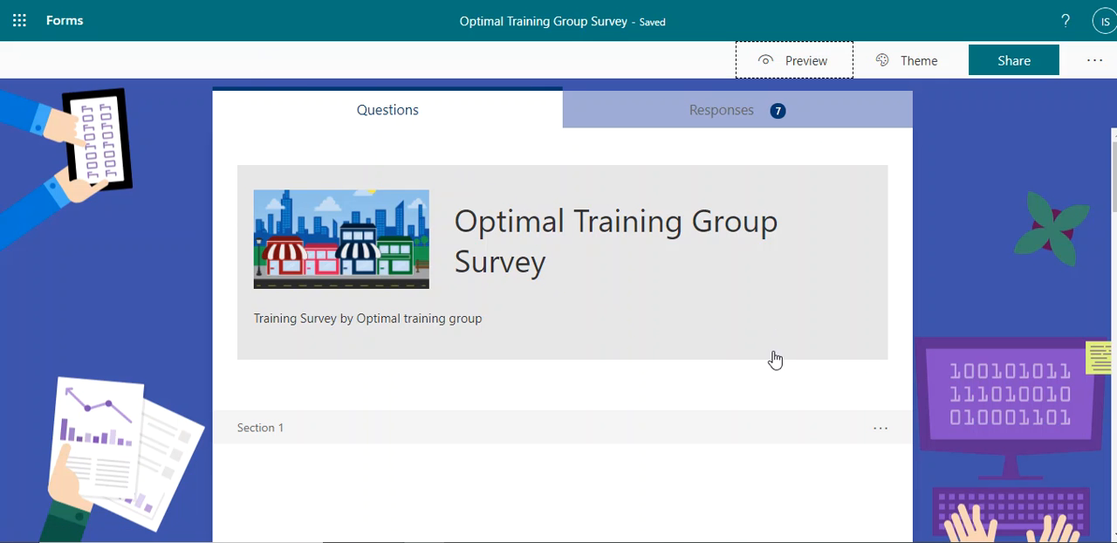
scroll(767, 354, "down", 10)
scroll(749, 375, "down", 8)
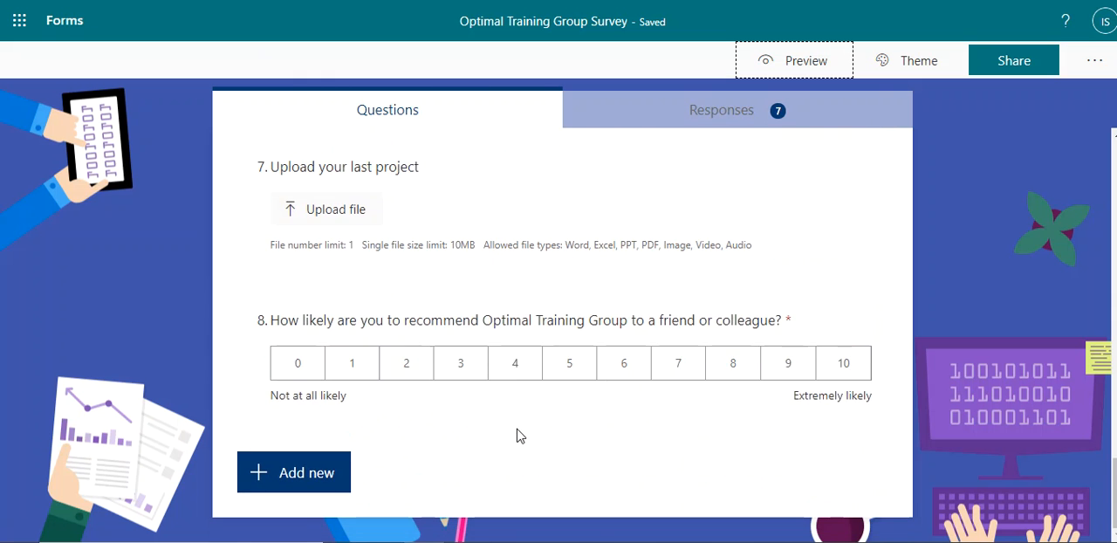
scroll(523, 435, "up", 18)
scroll(533, 444, "down", 5)
scroll(571, 372, "down", 4)
scroll(589, 390, "up", 9)
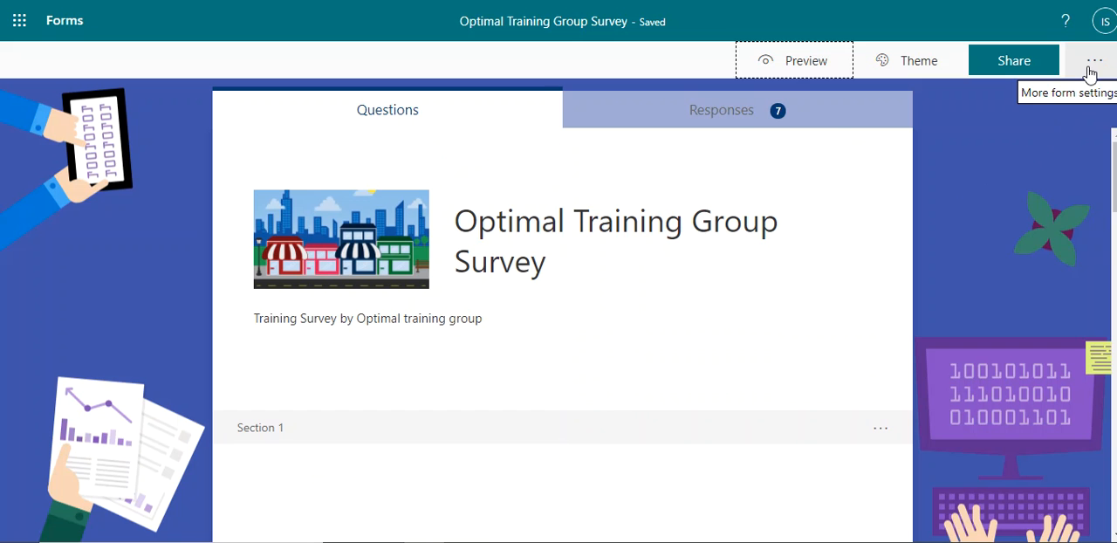
Step: In the form settings, allow only people in the organization to respond and limit them to one response per person
left_click(1093, 66)
left_click(986, 99)
left_click(967, 224)
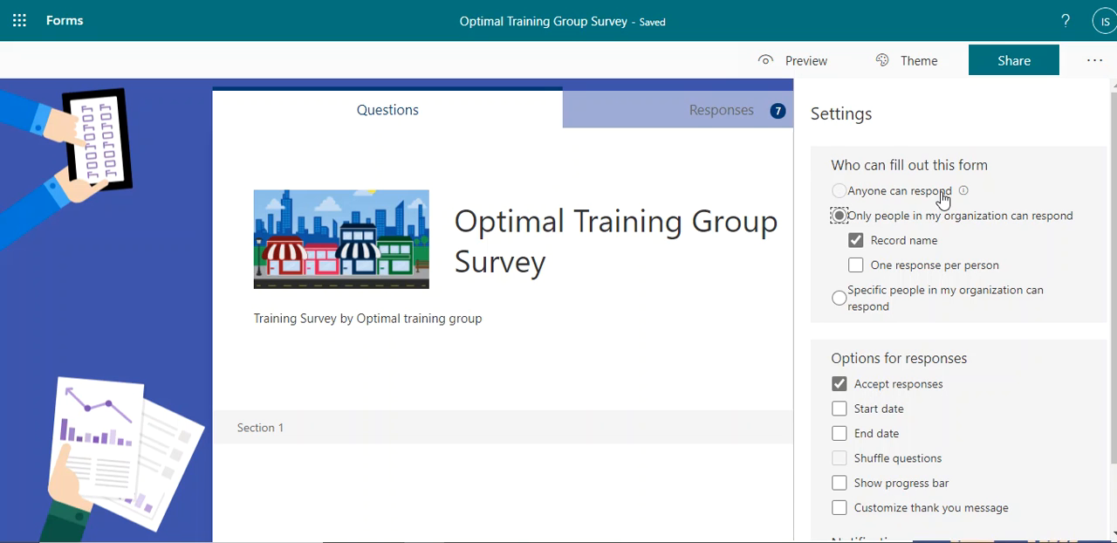
mouse_move(967, 193)
left_click(856, 266)
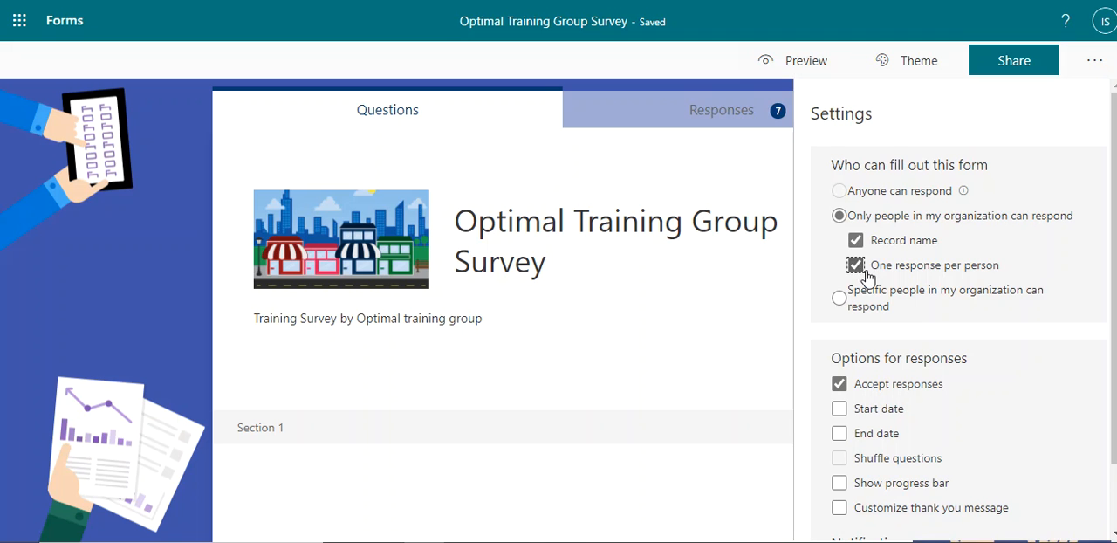
Step: Try limiting the form to specific people in the organization and restore the setting for everyone in the organization
left_click(841, 299)
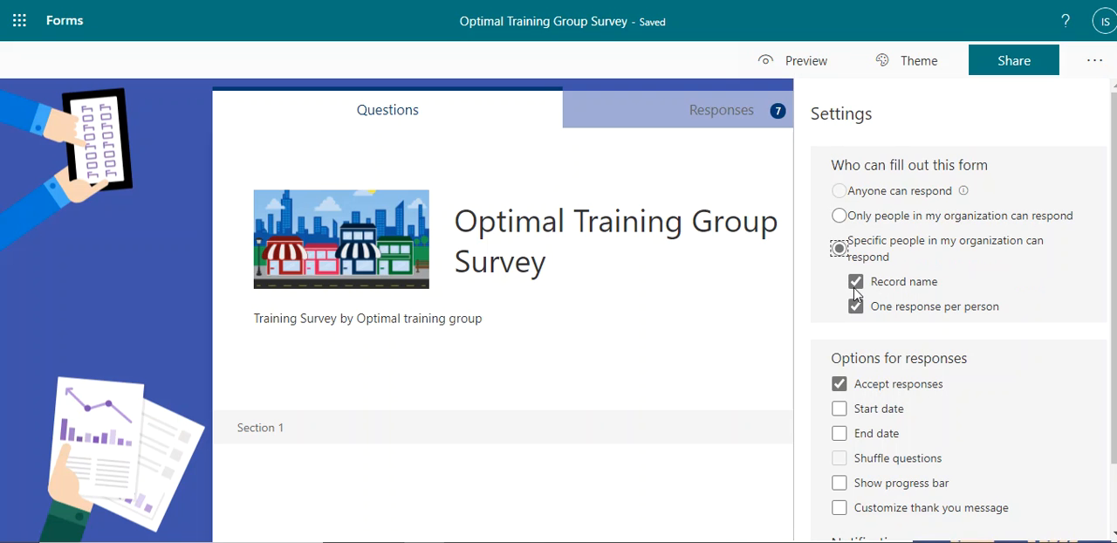
scroll(927, 248, "down", 1)
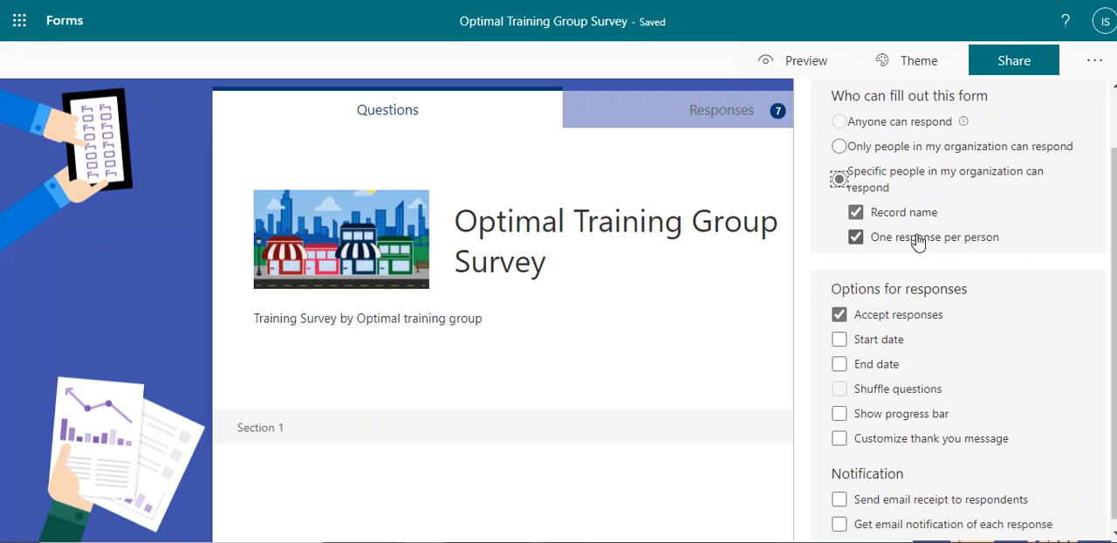
left_click(839, 147)
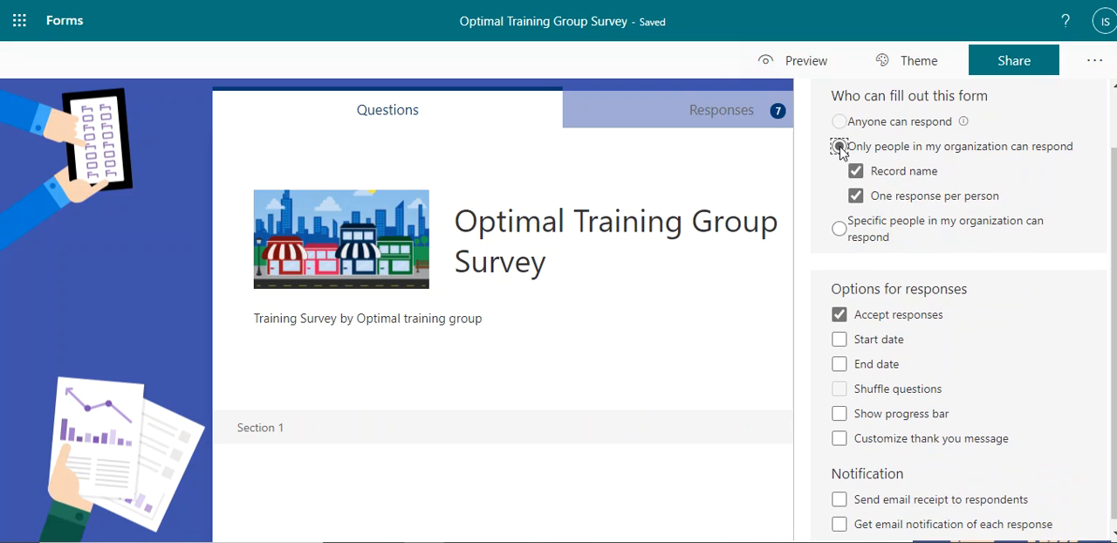
Step: Try stopping the form from accepting responses and turn the option back on
scroll(870, 258, "down", 1)
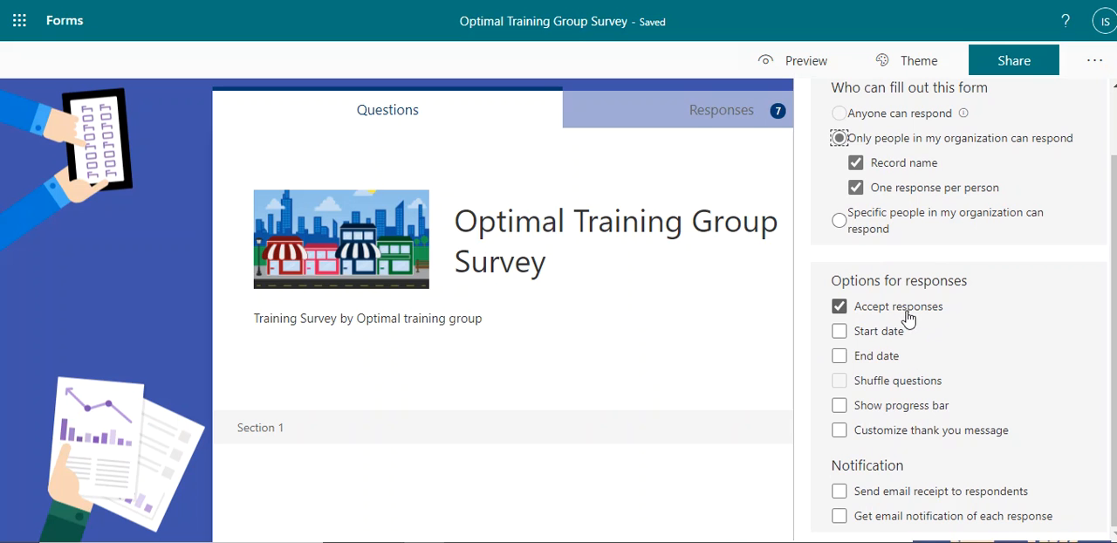
left_click(841, 313)
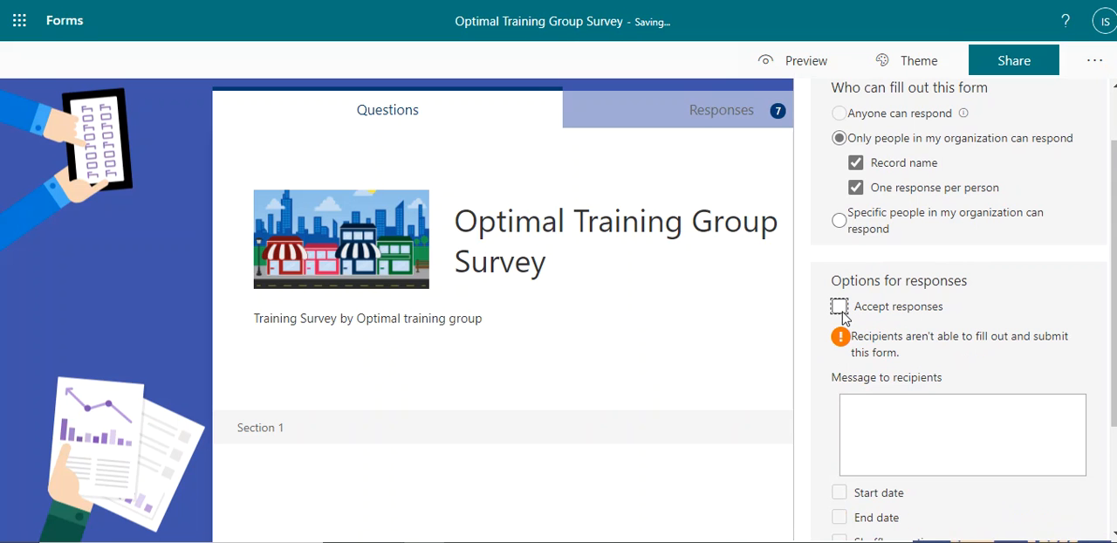
left_click(840, 312)
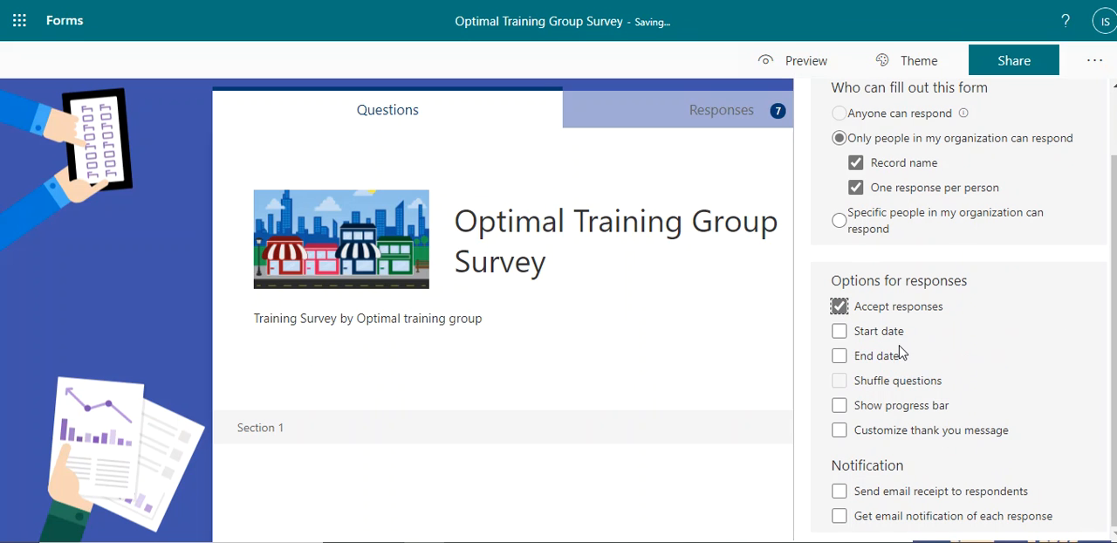
Step: Try enabling a start date and an end date for responses and turn both off again
left_click(841, 333)
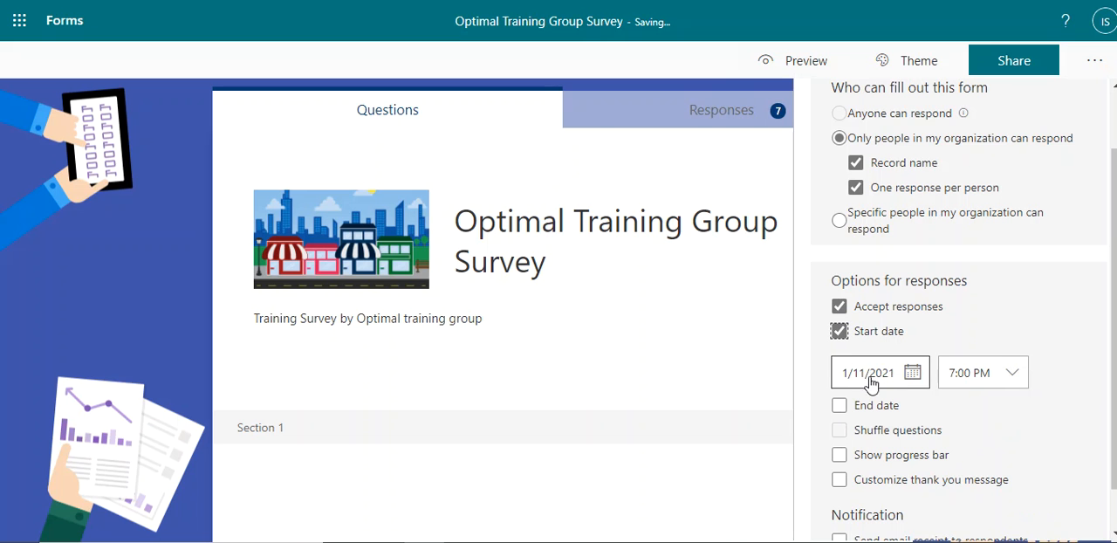
left_click(840, 406)
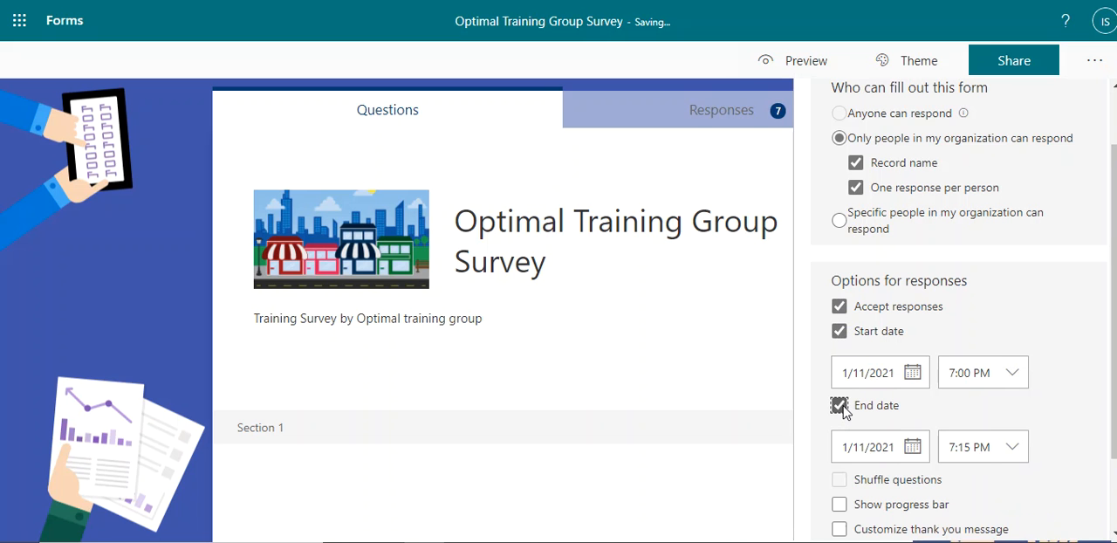
left_click(840, 405)
left_click(840, 333)
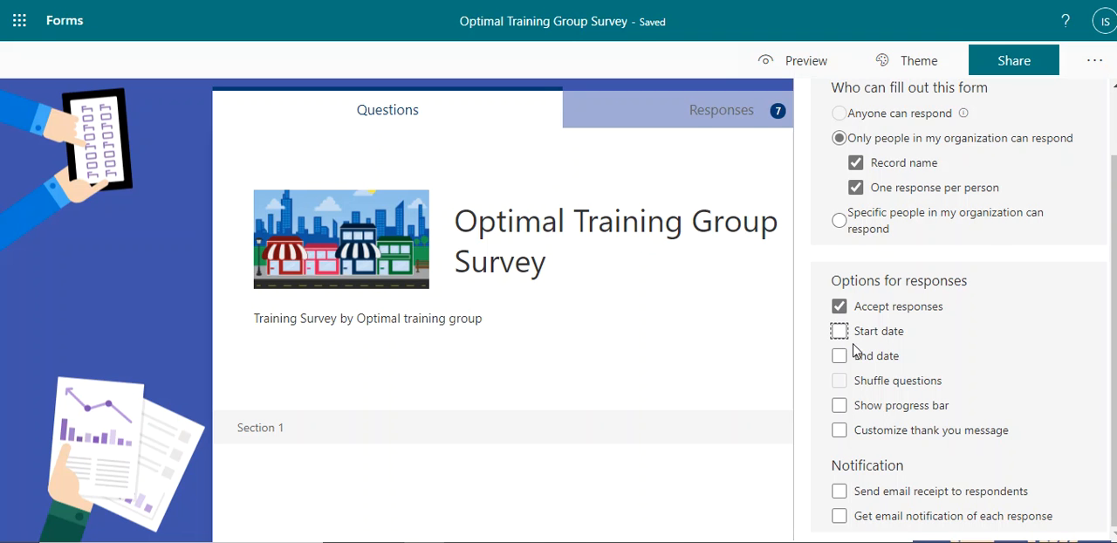
Step: Enable the progress bar and customize the thank you message to "Thank you for filling out the OTG survey"
left_click(840, 410)
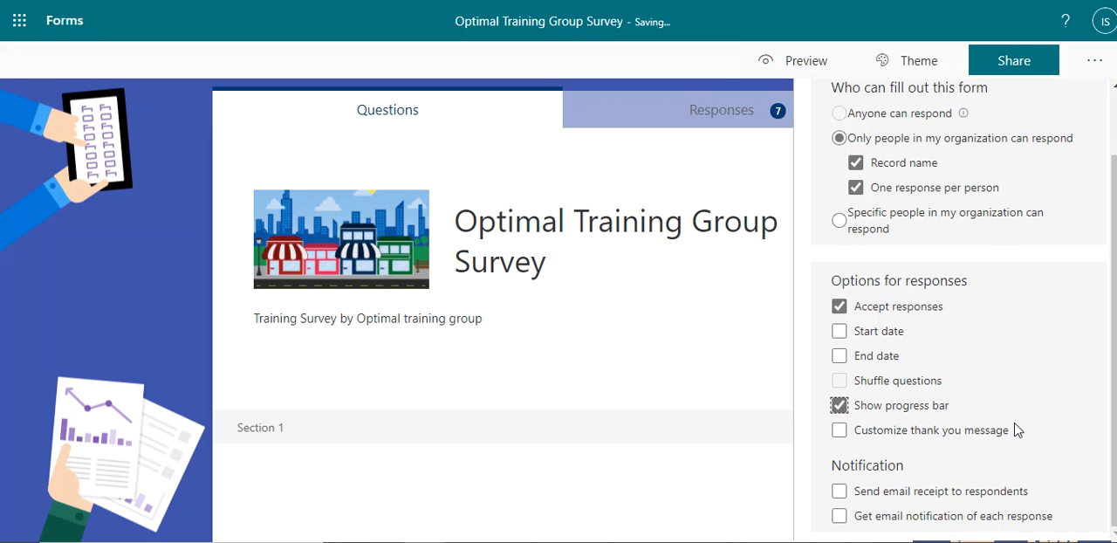
left_click(845, 430)
scroll(1001, 405, "down", 1)
left_click_drag(1001, 399, 789, 381)
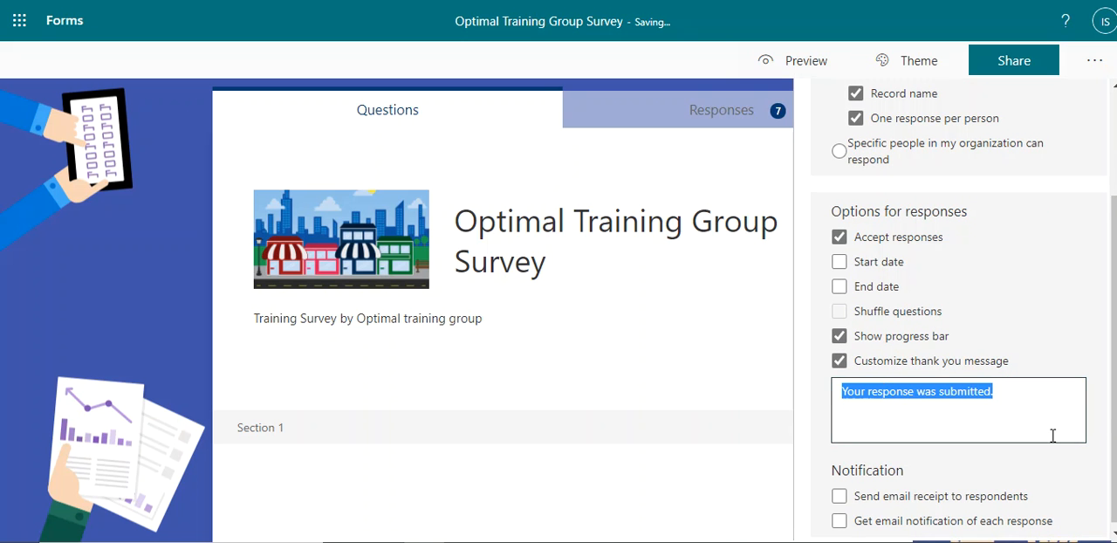
type("Thank you for filling out the OTG survey")
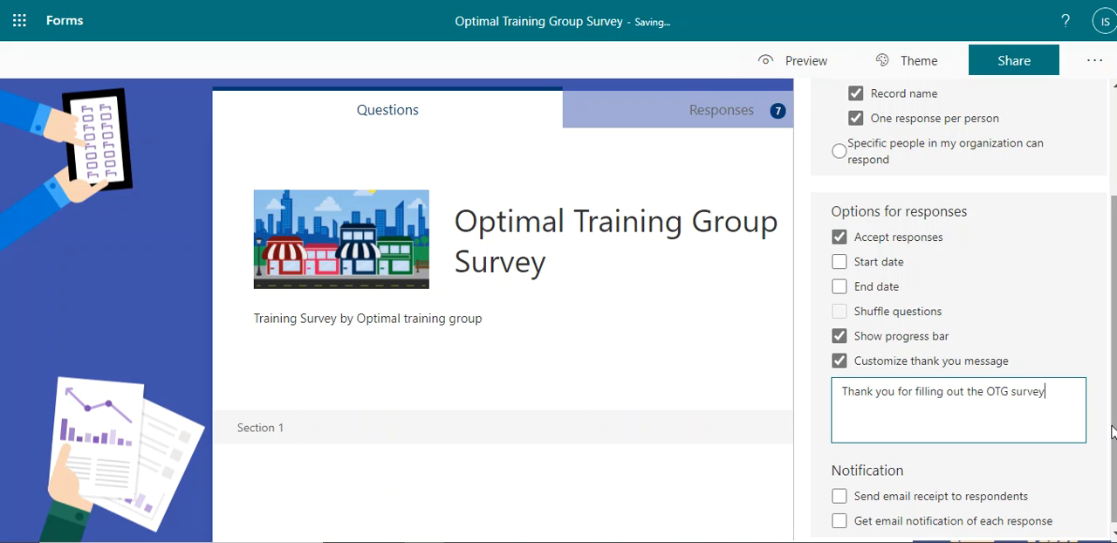
Step: Try enabling email receipts for respondents and email notification of each response, and turn both off again
scroll(721, 494, "down", 2)
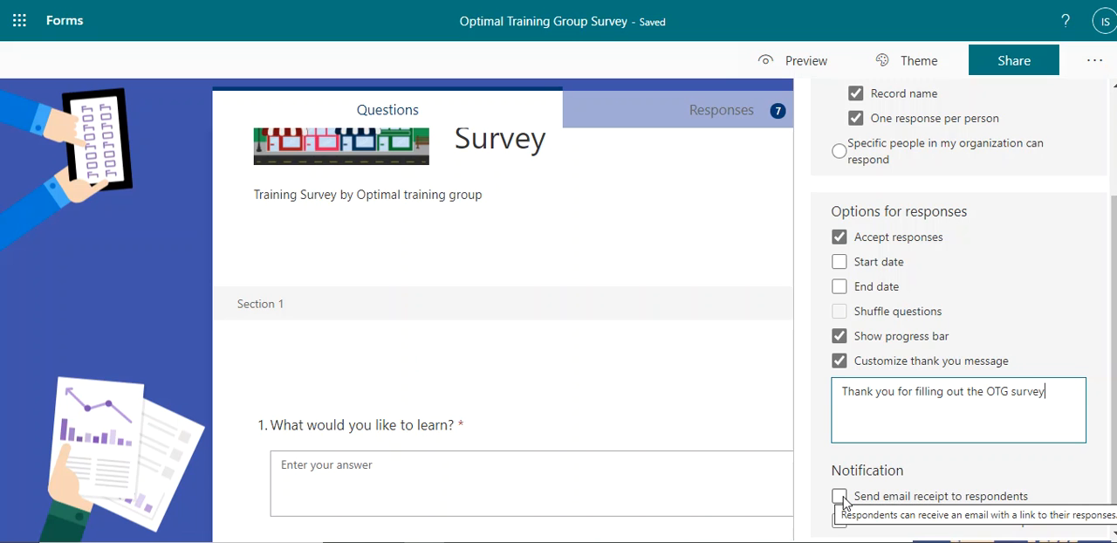
left_click(840, 497)
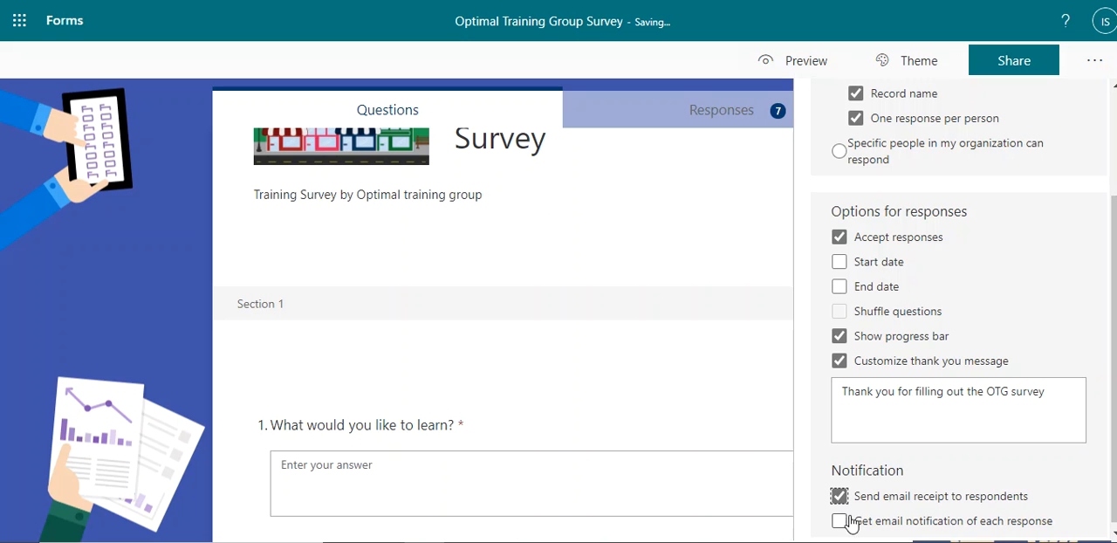
left_click(840, 521)
left_click(839, 521)
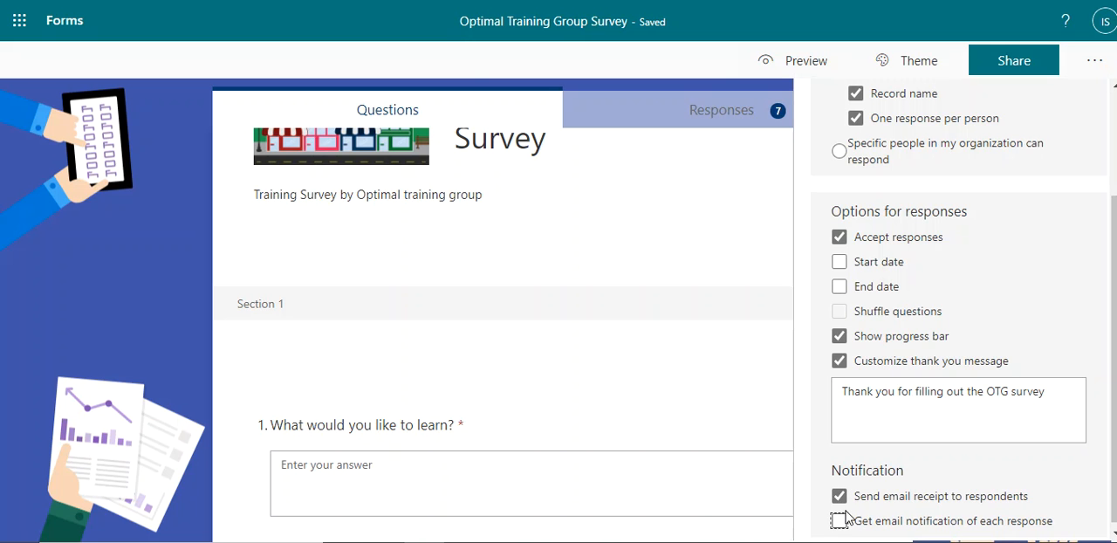
left_click(839, 496)
Step: Preview the survey with the new settings and answer question 1 with "test"
scroll(698, 382, "up", 2)
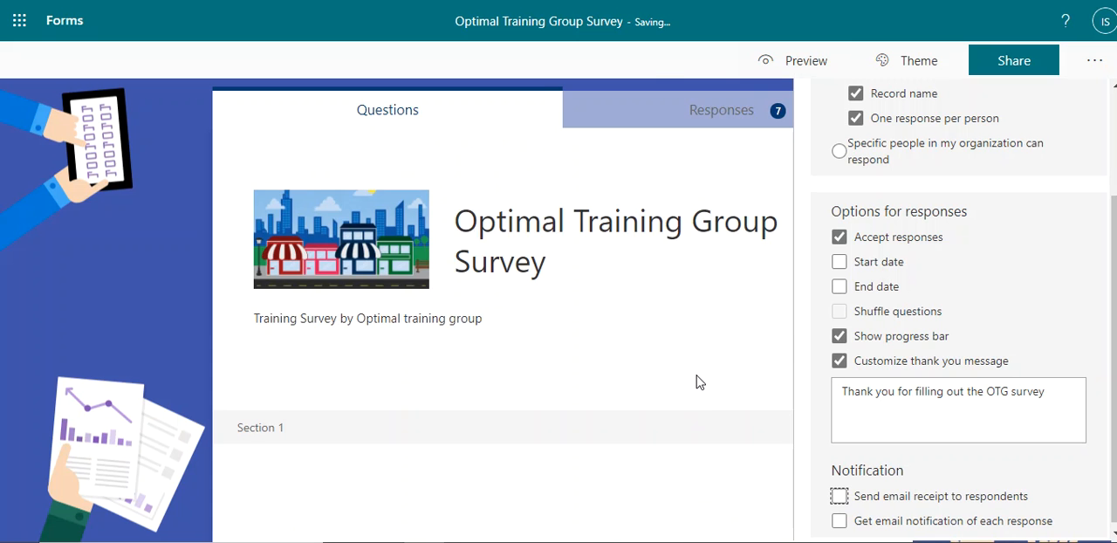
left_click(805, 61)
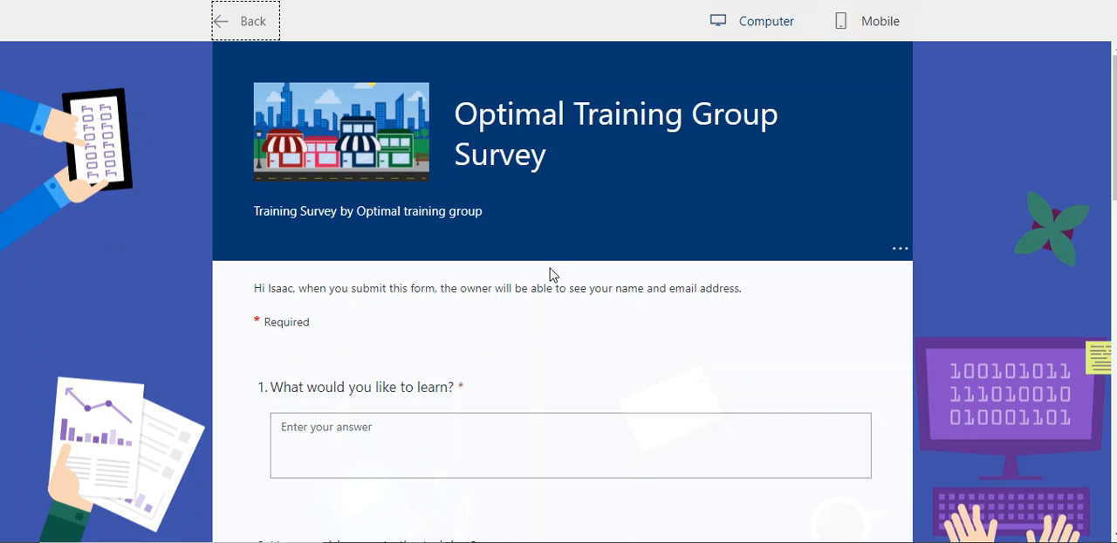
left_click(476, 442)
type("test")
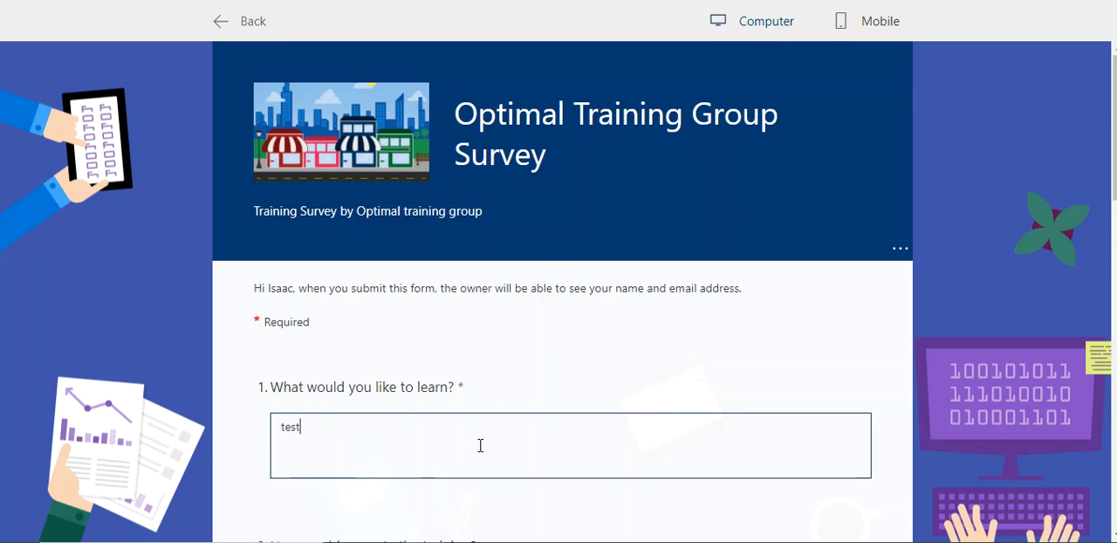
Step: Rate the training five stars and choose PowerApps as the further learning topic
scroll(479, 446, "down", 3)
left_click(381, 360)
left_click(412, 359)
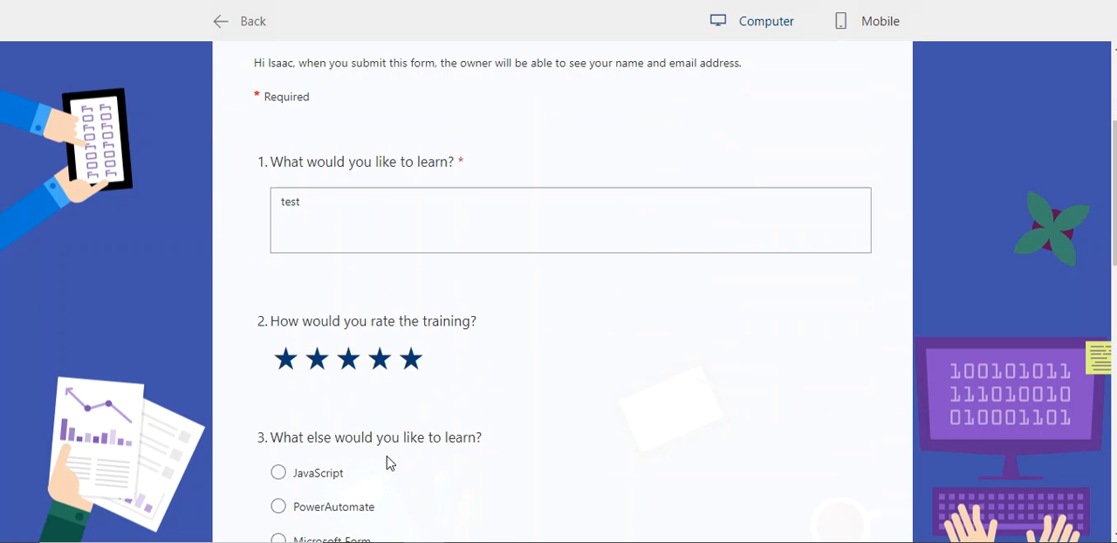
scroll(301, 493, "down", 2)
left_click(279, 458)
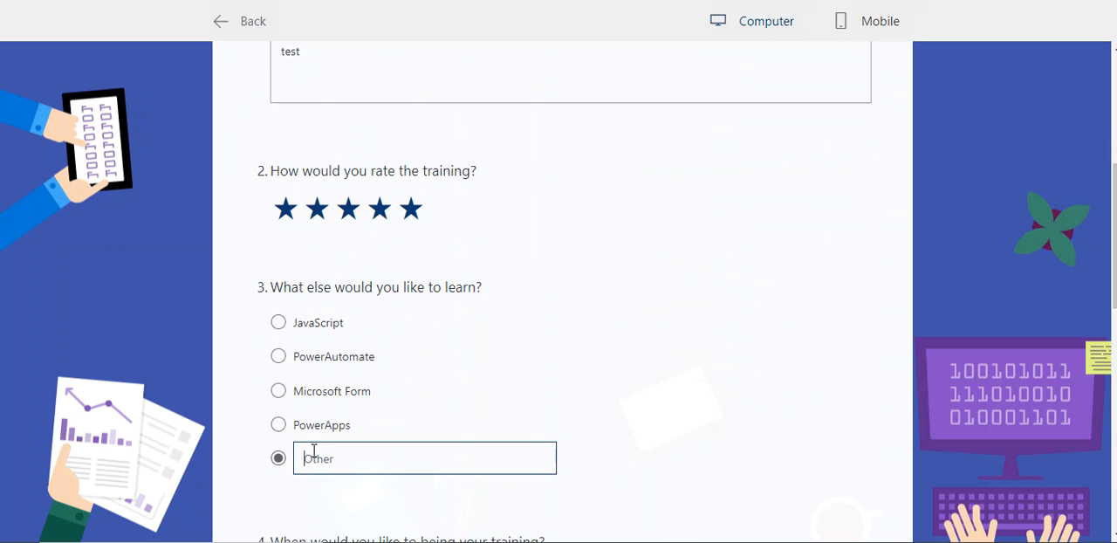
left_click(279, 425)
scroll(419, 441, "down", 5)
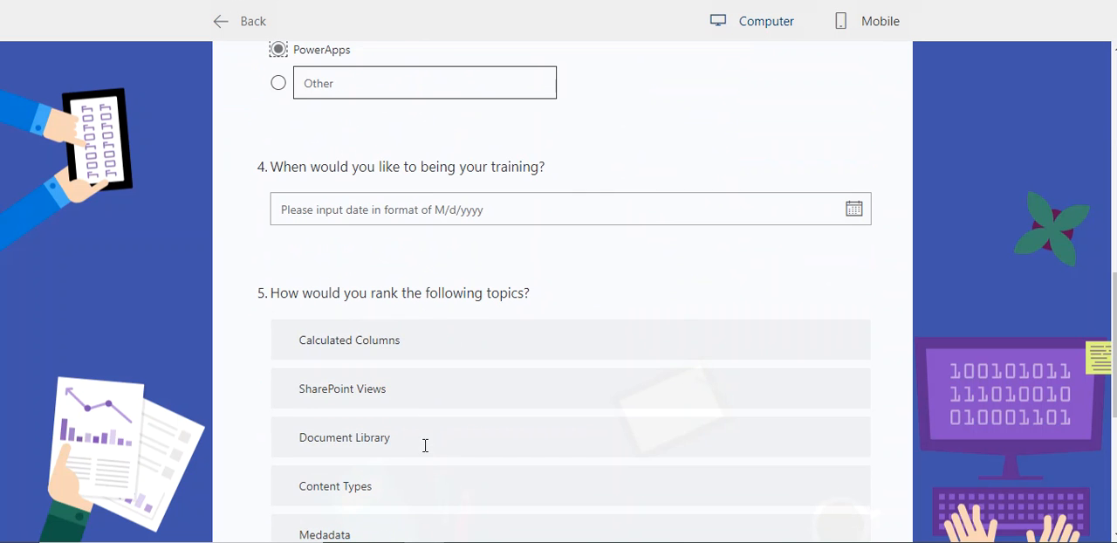
Step: Set the desired training start date to 1/30/2021 and move Document Library up one place in the topic ranking
left_click(355, 209)
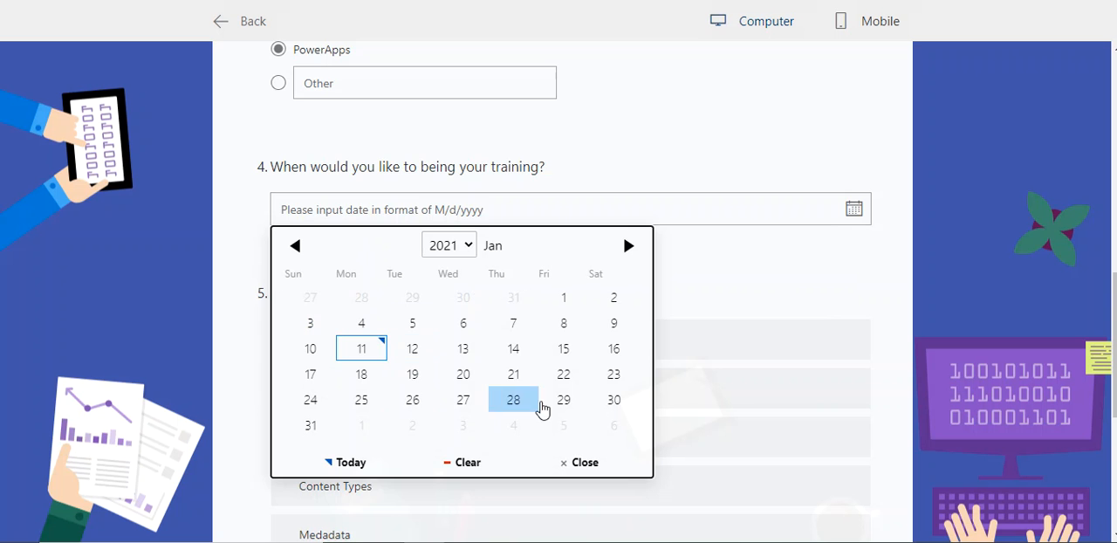
left_click(611, 402)
scroll(590, 441, "down", 3)
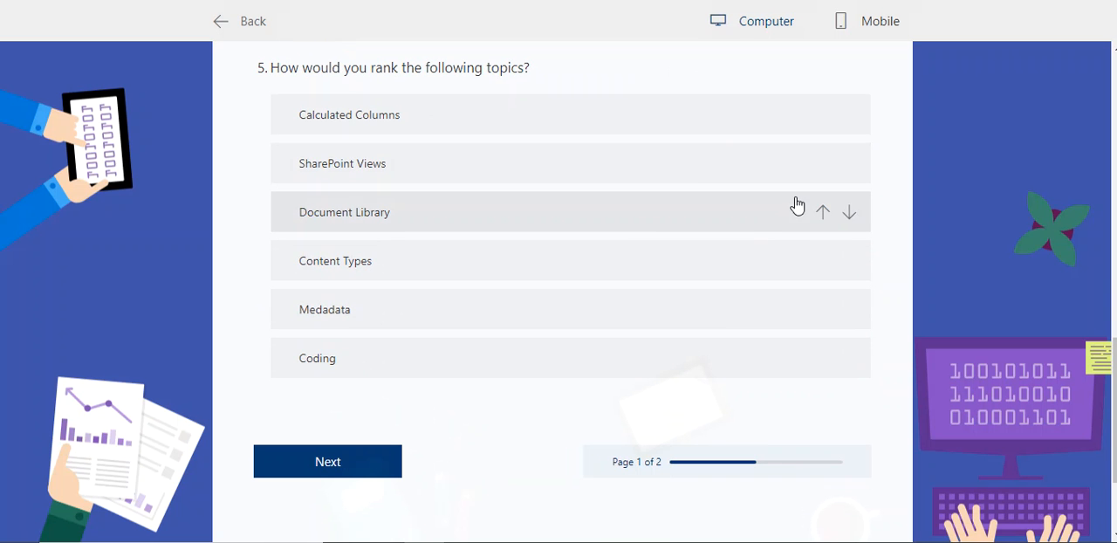
left_click(824, 213)
scroll(355, 431, "down", 1)
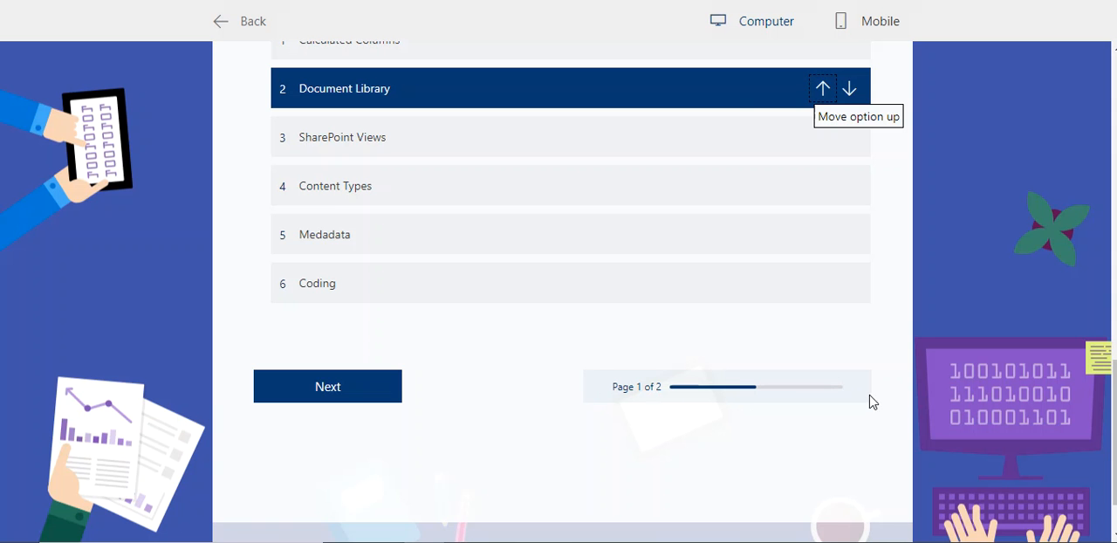
Step: Continue to the second page of the survey and mark Strongly agree for all three course evaluation statements
left_click(388, 386)
left_click(826, 296)
left_click(826, 337)
left_click(825, 378)
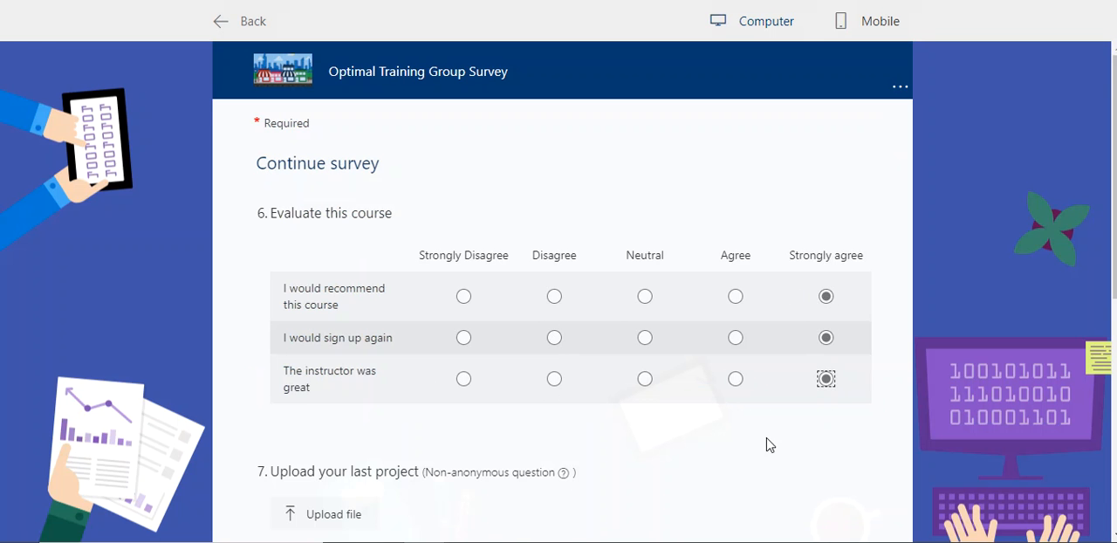
Step: Answer question 8 with a likelihood of 10 for recommending Optimal Training Group
scroll(767, 446, "down", 3)
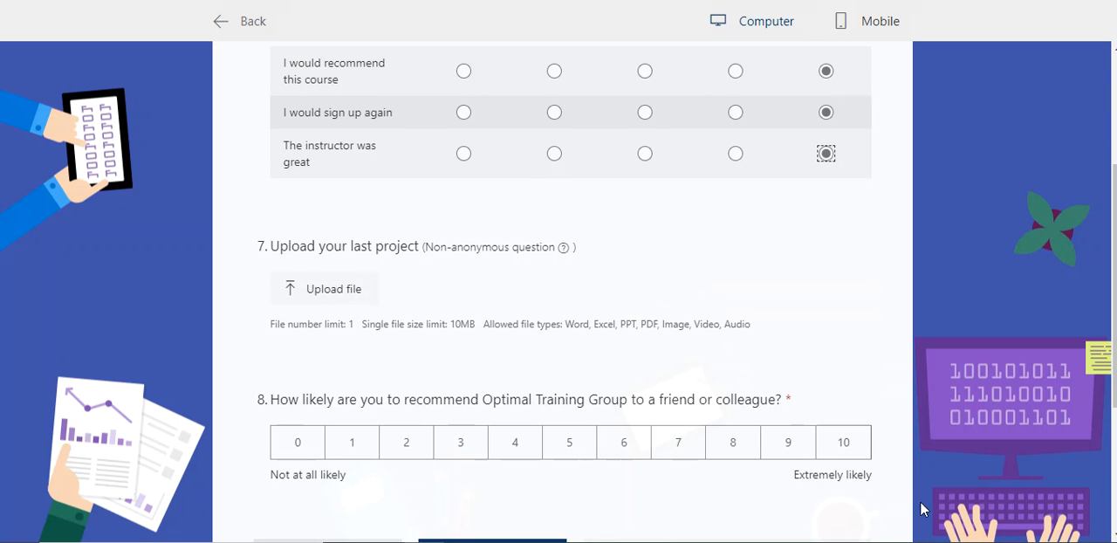
left_click(830, 447)
scroll(830, 489, "down", 3)
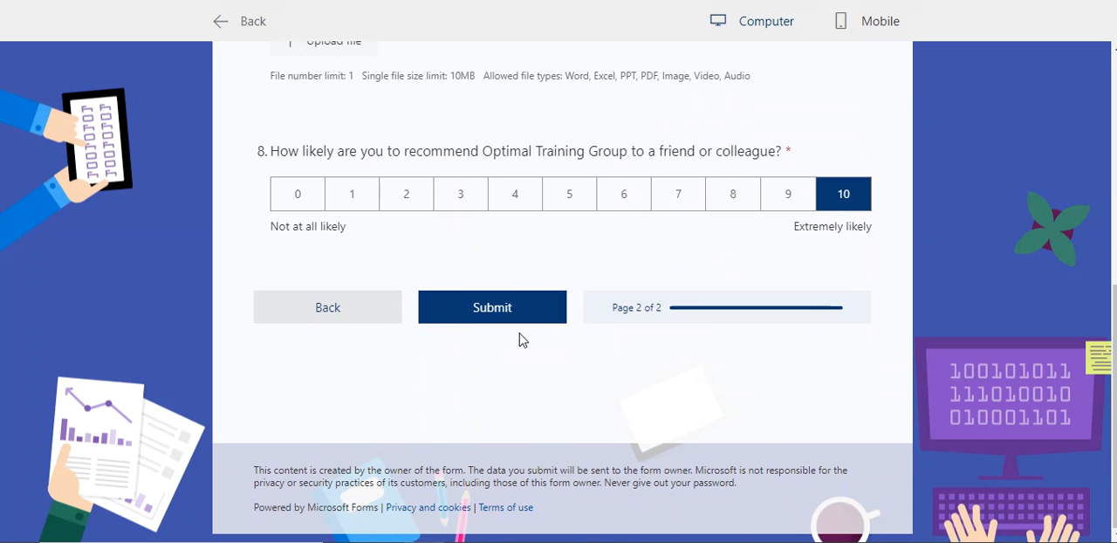
Step: Return to the survey's first page to check the given answers, and go forward to the second page again
left_click(362, 318)
scroll(504, 363, "down", 15)
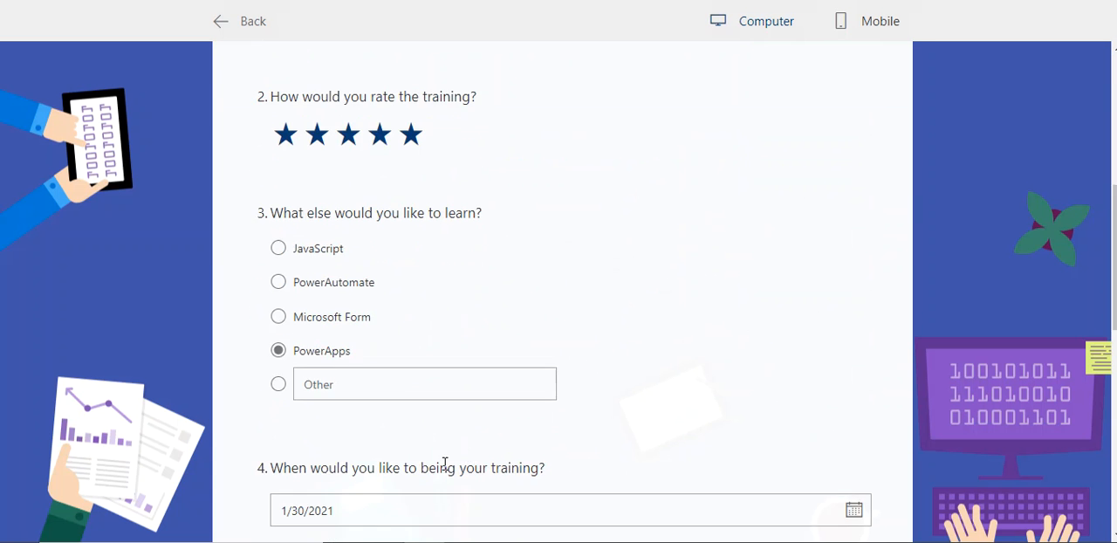
left_click(331, 297)
Step: Try to submit the test response and exit the preview back to the form editor
scroll(466, 356, "down", 5)
left_click(489, 307)
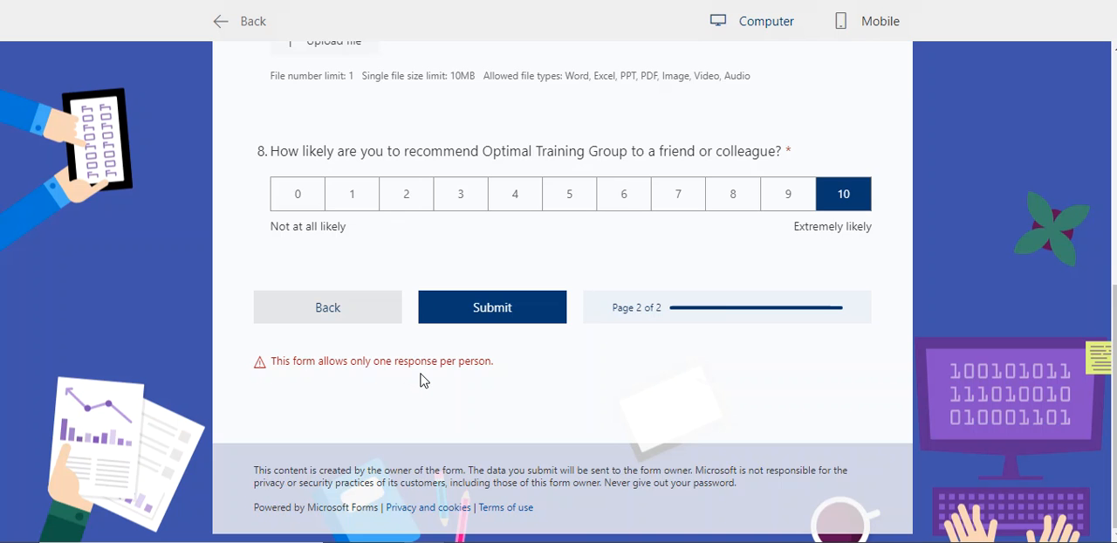
scroll(420, 380, "up", 5)
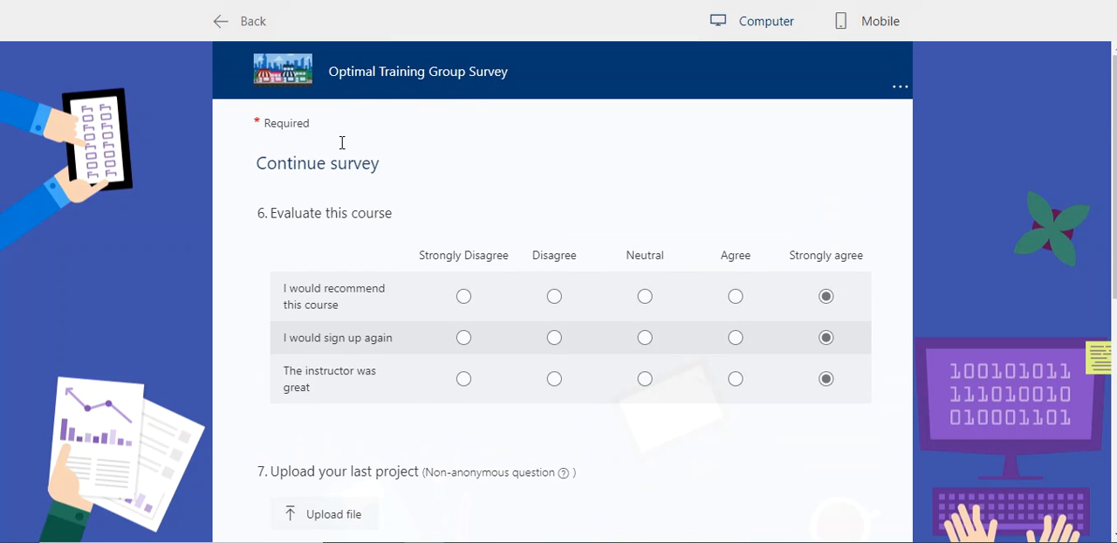
left_click(269, 26)
Step: Examine the collected response summaries and charts for all eight questions, and return to the form's questions
left_click(780, 119)
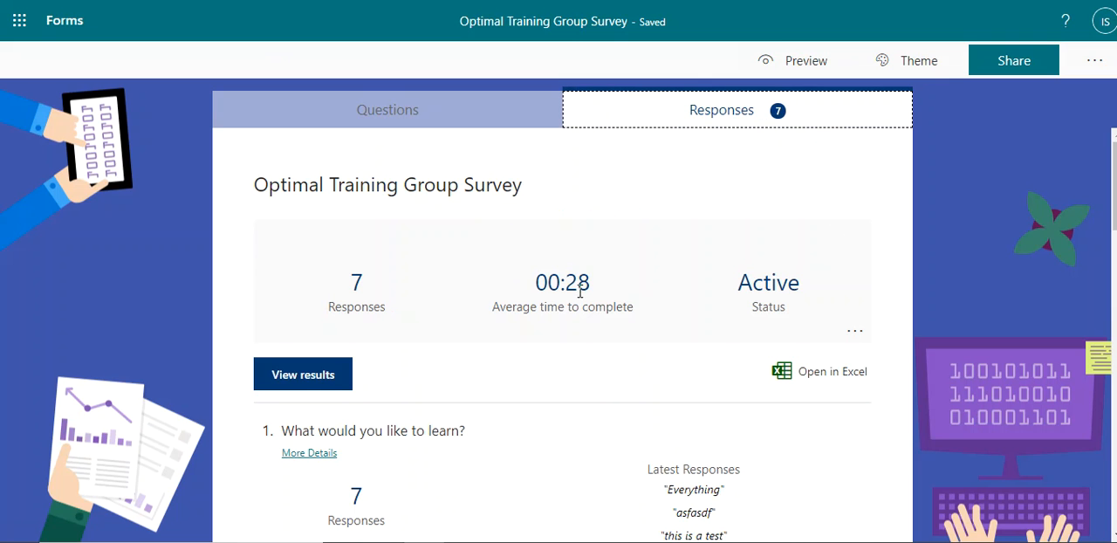
scroll(634, 317, "down", 3)
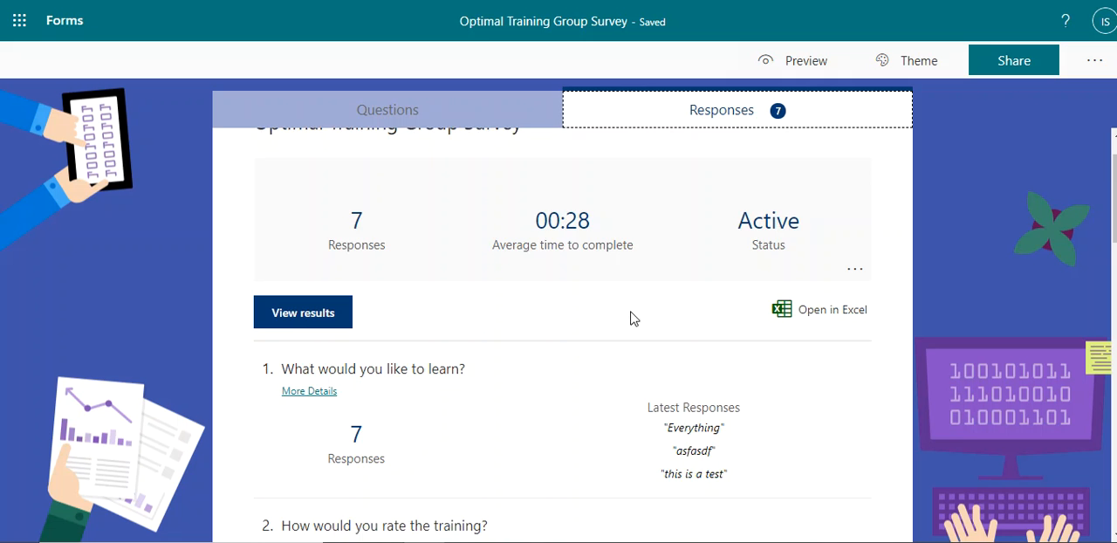
scroll(641, 314, "down", 5)
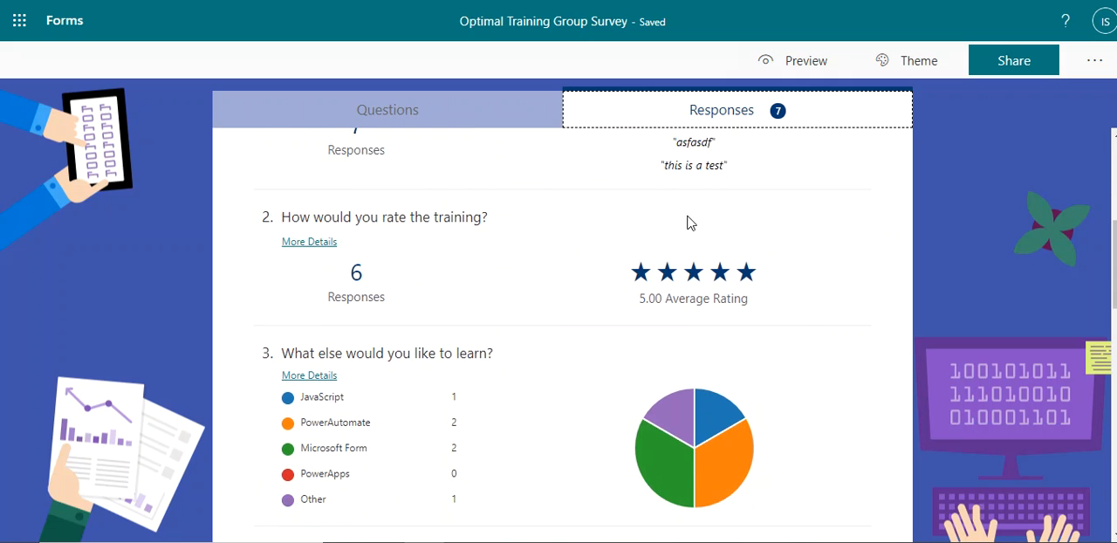
scroll(579, 266, "down", 1)
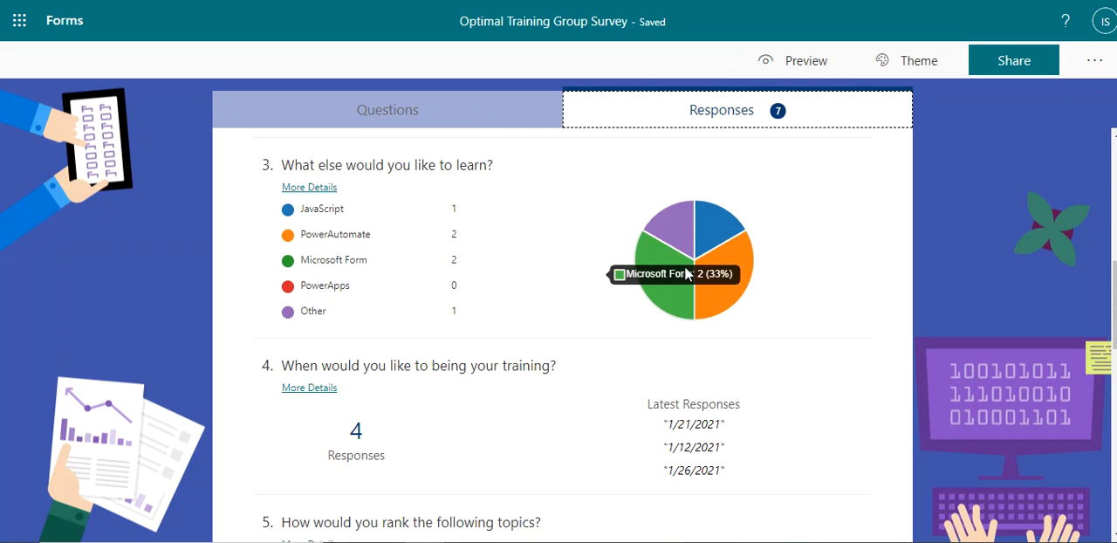
scroll(690, 227, "down", 5)
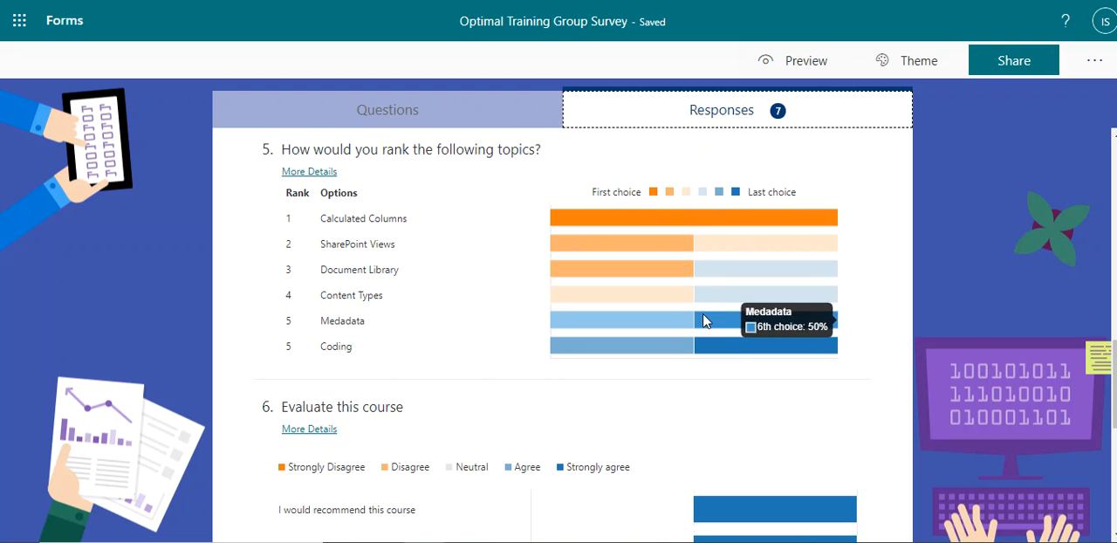
scroll(621, 272, "down", 4)
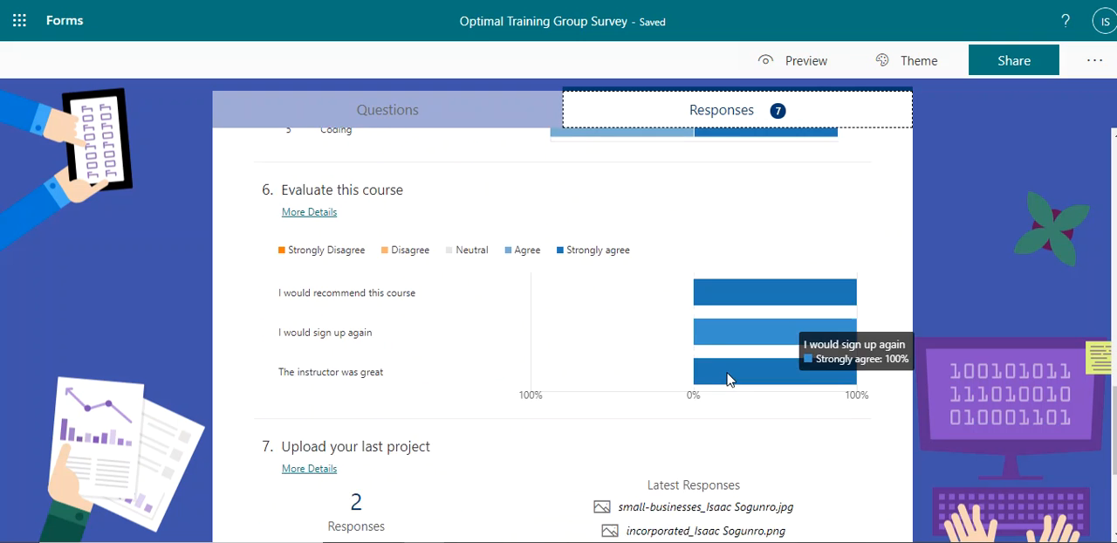
scroll(636, 374, "down", 2)
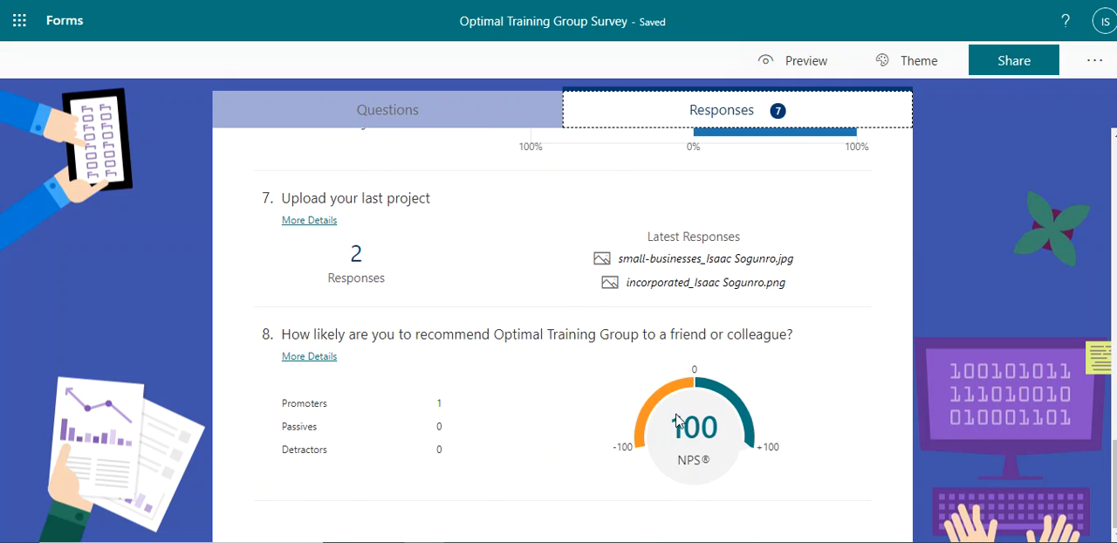
scroll(509, 313, "up", 5)
left_click(380, 124)
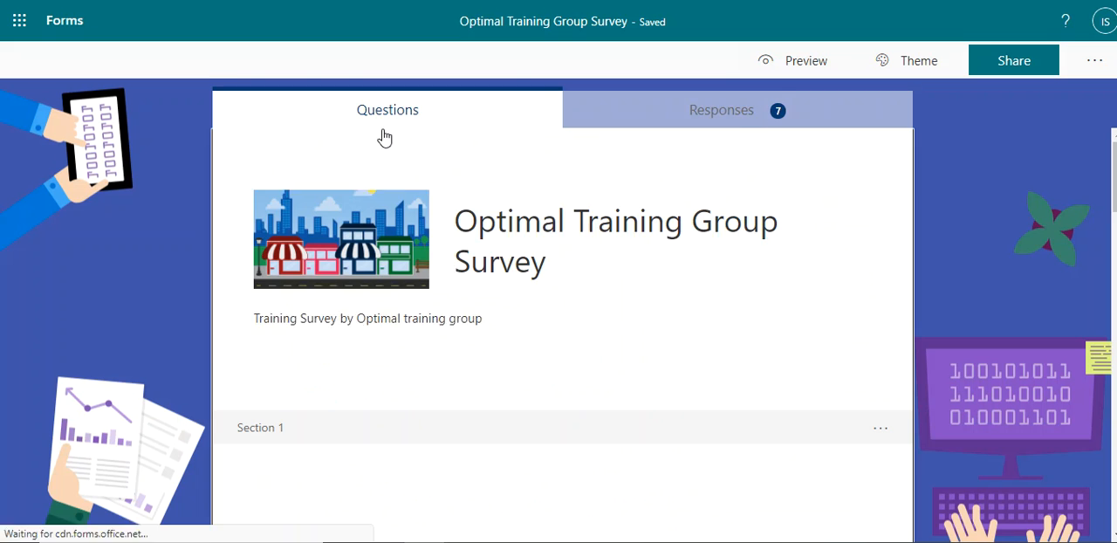